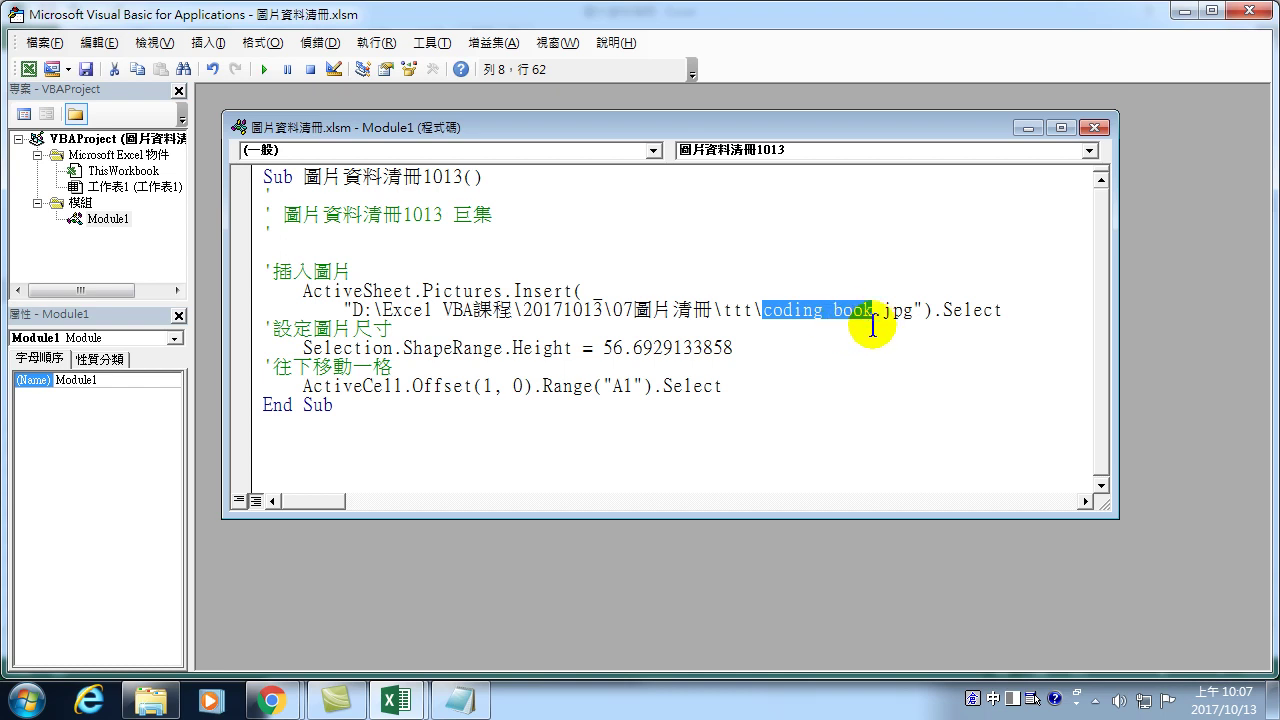
- Select the file name coding book.jpg in the picture path
{"action": "left_click", "coordinate": [740, 309]}
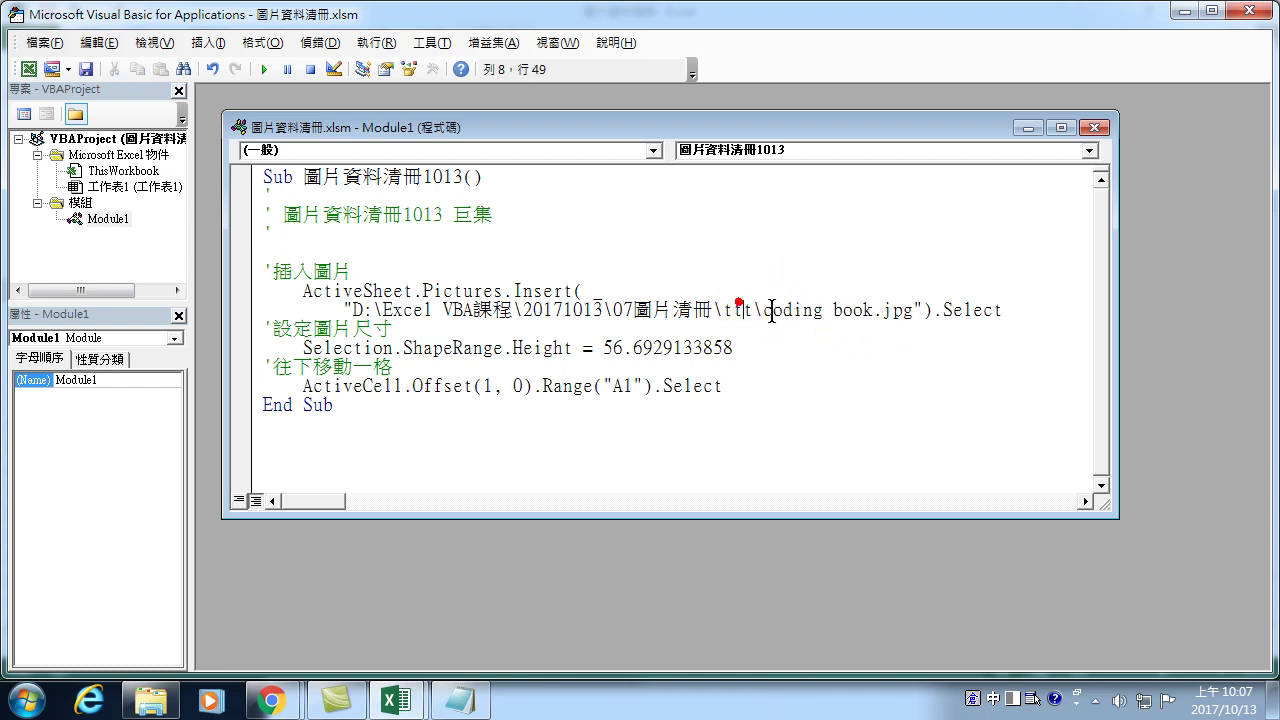
{"action": "double_click", "coordinate": [897, 310]}
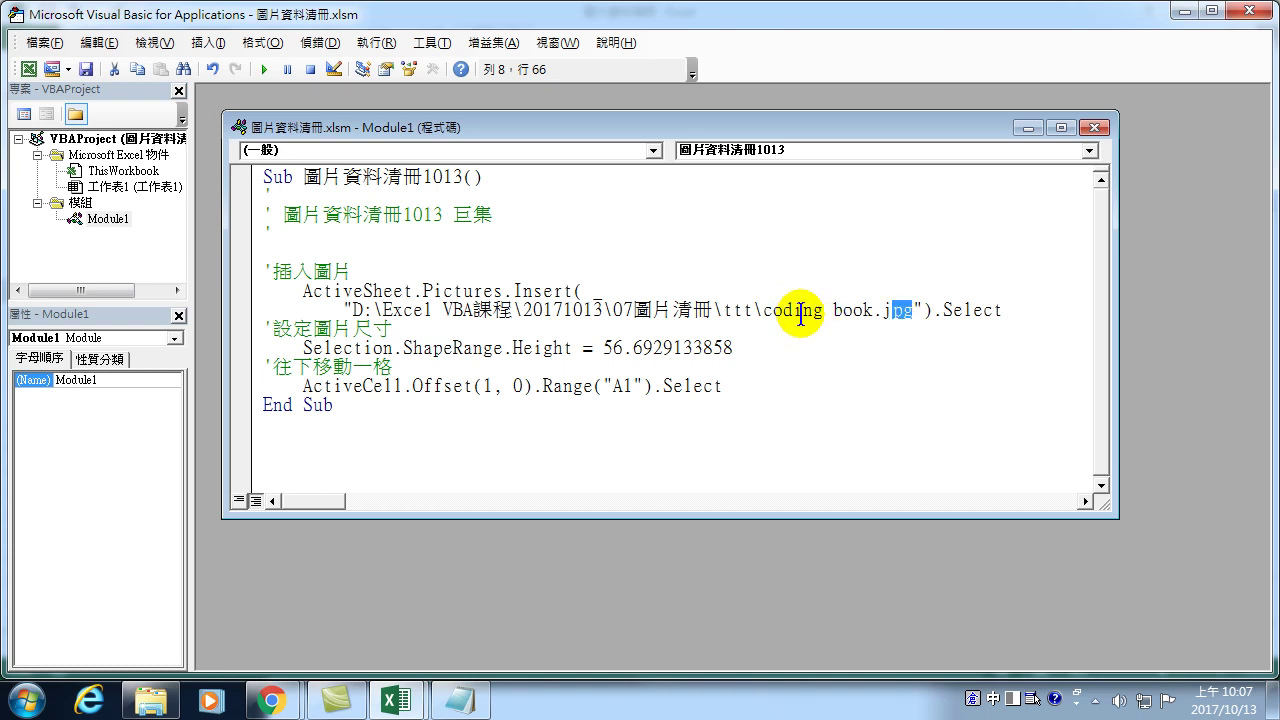
{"action": "left_click_drag", "start_coordinate": [766, 309], "coordinate": [832, 310]}
{"action": "left_click_drag", "start_coordinate": [914, 316], "coordinate": [766, 320]}
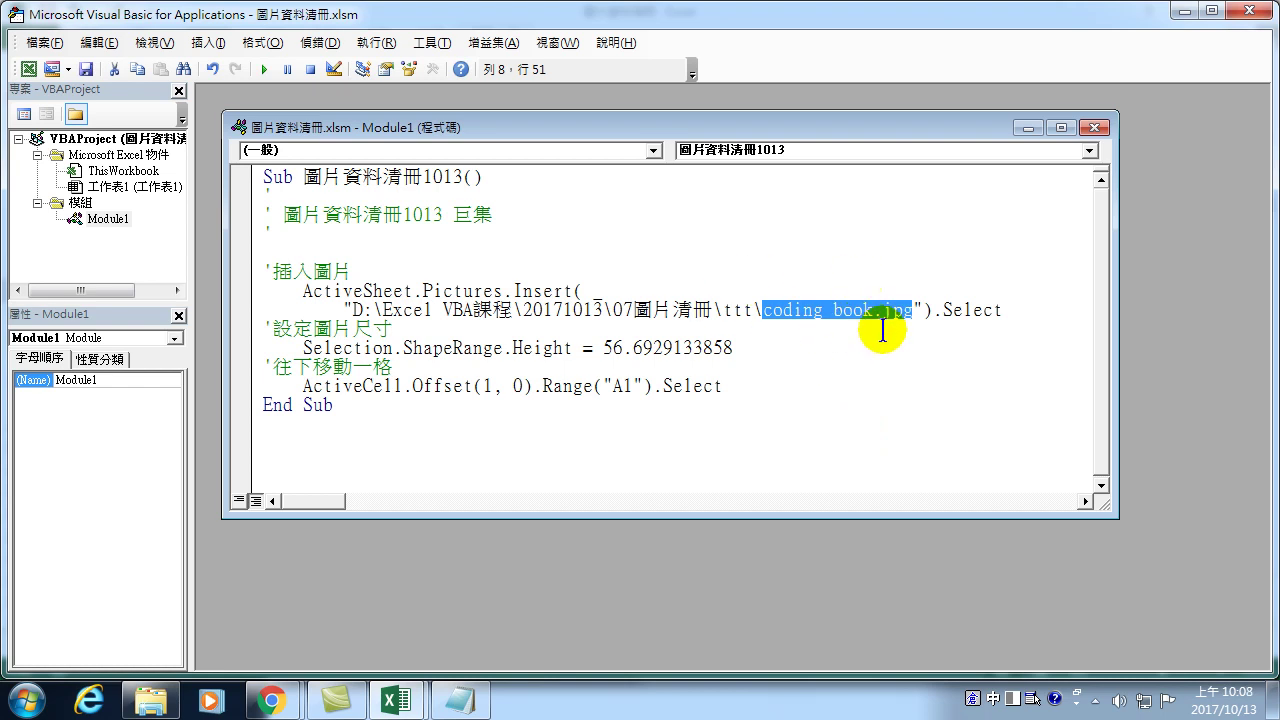
{"action": "key", "text": "Right"}
{"action": "key", "text": "shift+Left"}
{"action": "key", "text": "shift+Left"}
{"action": "key", "text": "shift+Left"}
{"action": "key", "text": "shift+Left"}
{"action": "key", "text": "shift+Left"}
{"action": "key", "text": "shift+Left"}
{"action": "key", "text": "shift+Left"}
{"action": "key", "text": "shift+Left"}
{"action": "key", "text": "shift+Left"}
{"action": "key", "text": "shift+Left"}
{"action": "key", "text": "shift+Left"}
{"action": "key", "text": "shift+Left"}
{"action": "key", "text": "shift+Left"}
{"action": "key", "text": "shift+Left"}
{"action": "key", "text": "shift+Left"}
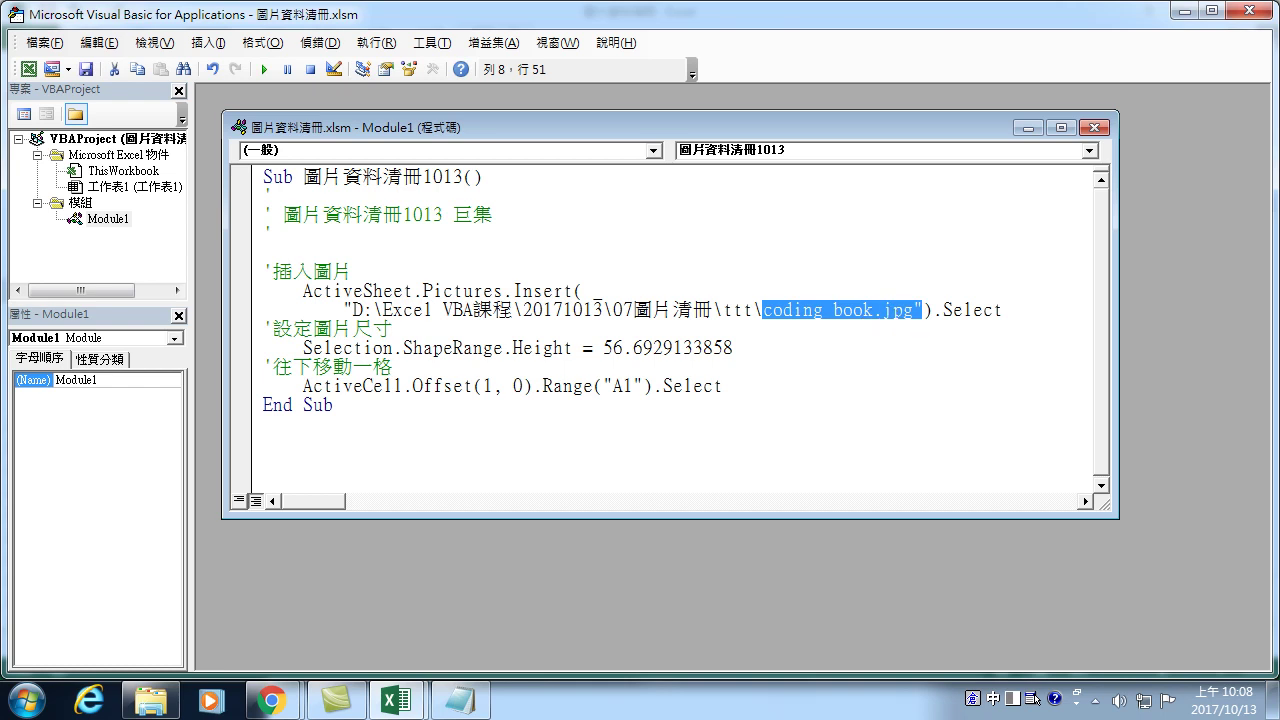
- Replace the file name with \" & Cells(1, 1).Value so the path uses cell A1
{"action": "type", "text": "&"}
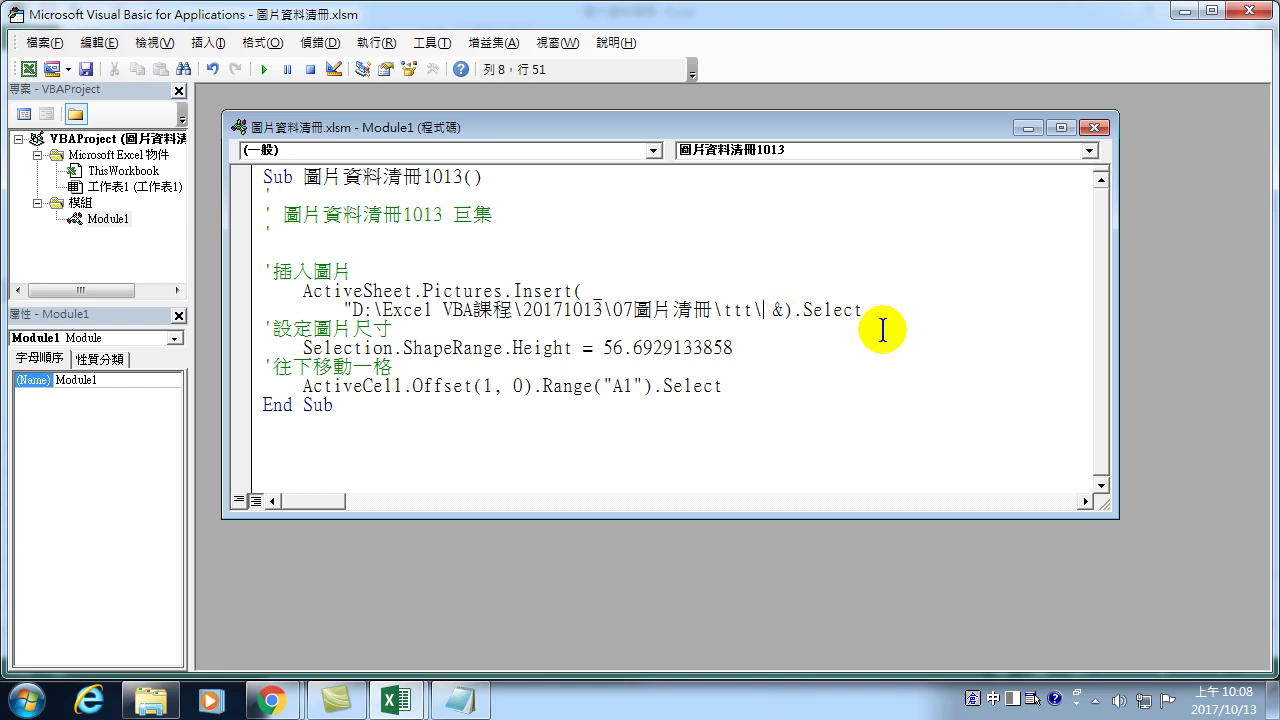
{"action": "type", "text": "\""}
{"action": "type", "text": " cells"}
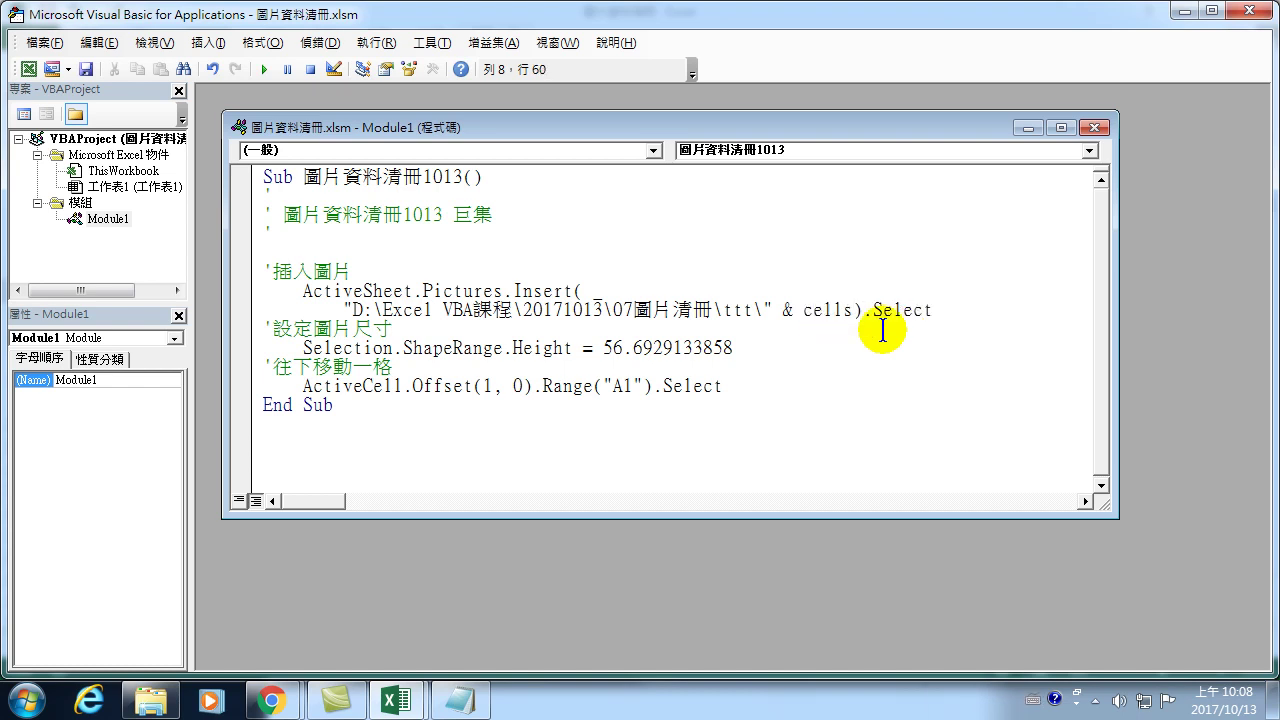
{"action": "type", "text": "("}
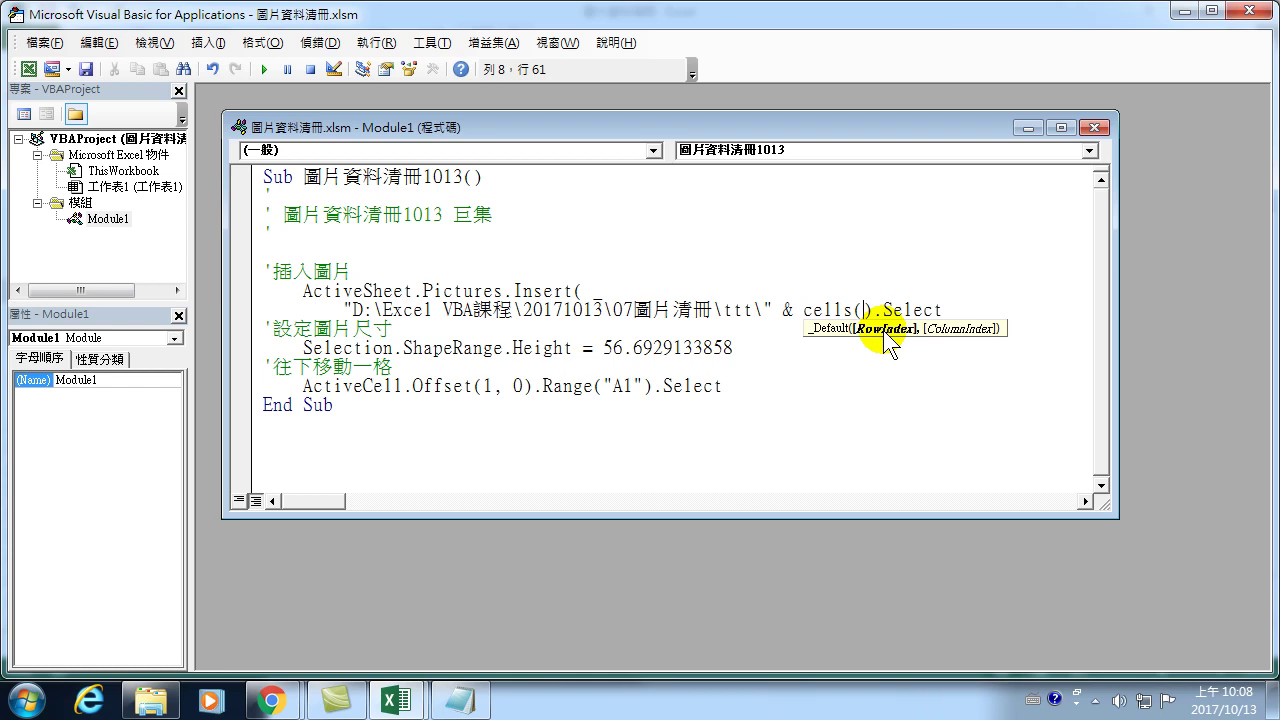
{"action": "type", "text": "1"}
{"action": "type", "text": ",1)"}
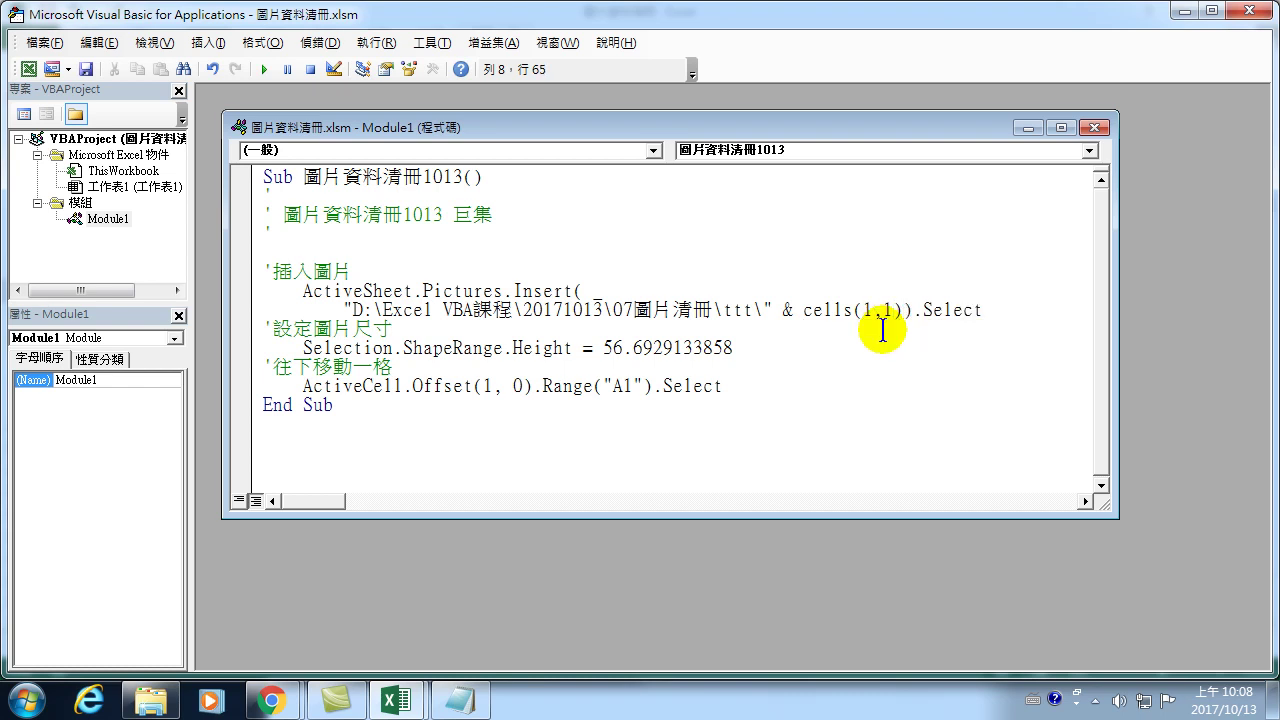
{"action": "type", "text": "."}
{"action": "type", "text": "value"}
{"action": "left_click", "coordinate": [636, 348]}
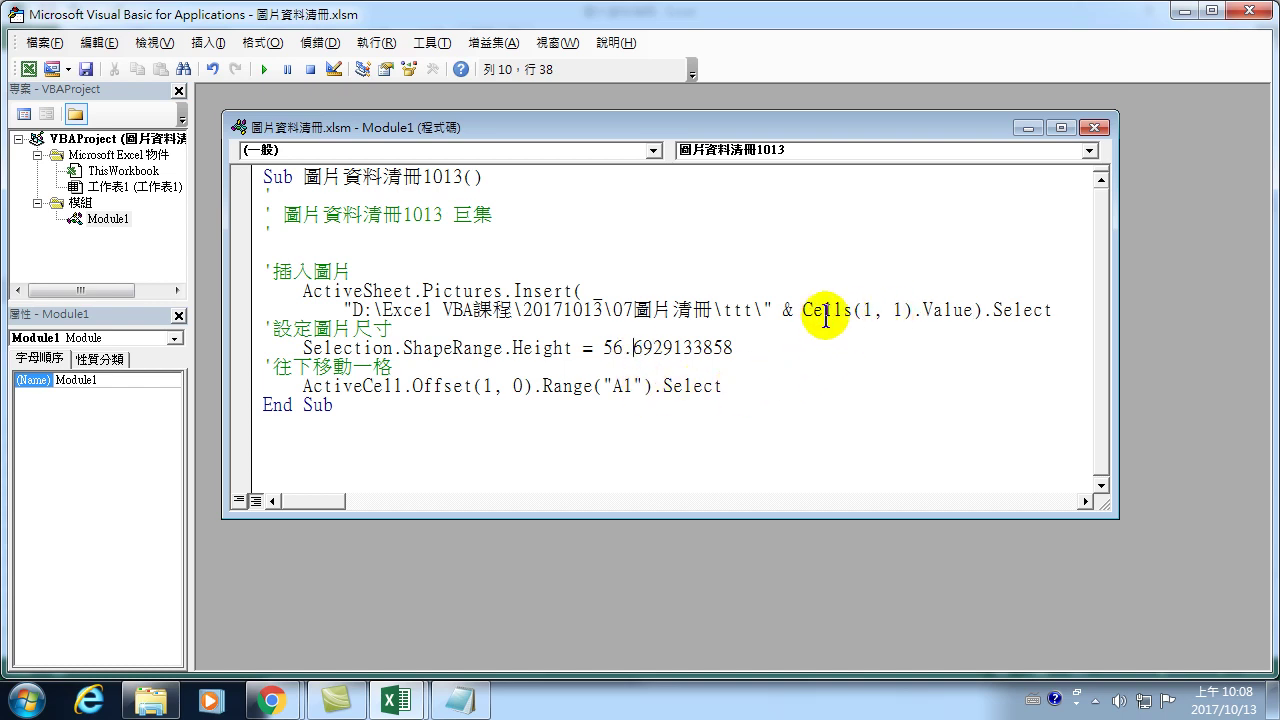
{"action": "left_click_drag", "start_coordinate": [808, 318], "coordinate": [938, 318]}
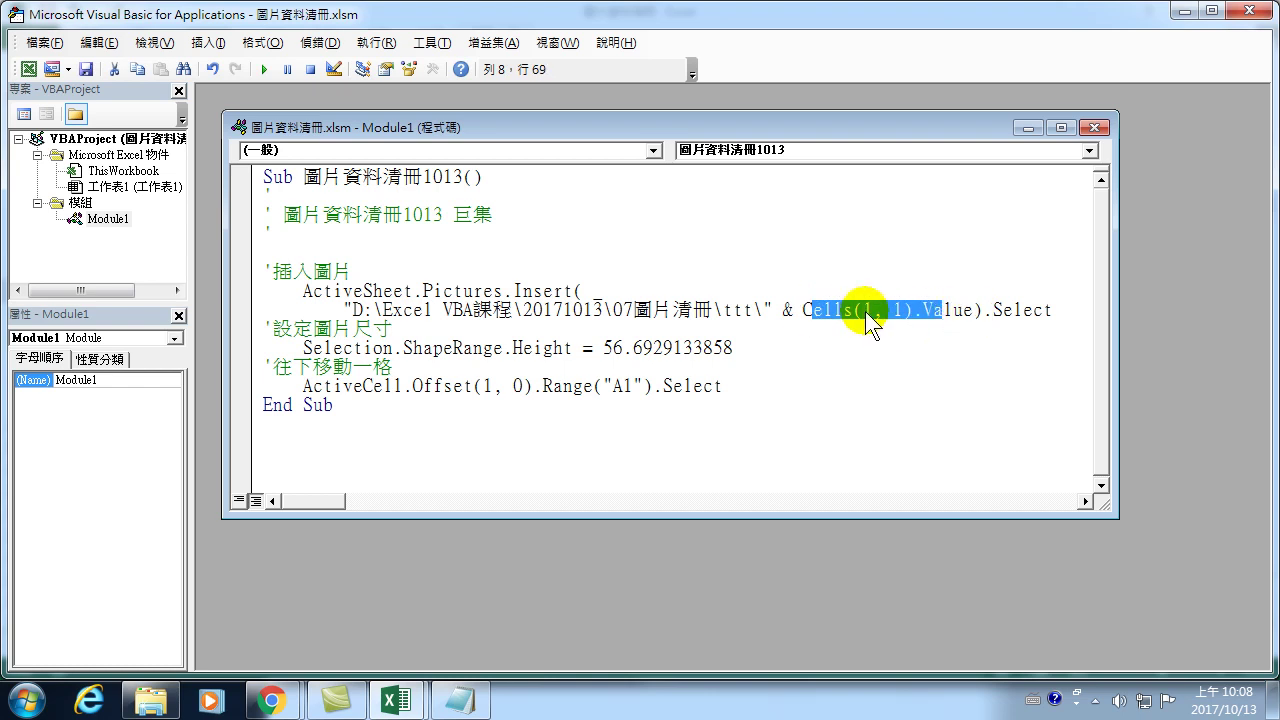
{"action": "left_click_drag", "start_coordinate": [803, 312], "coordinate": [973, 310]}
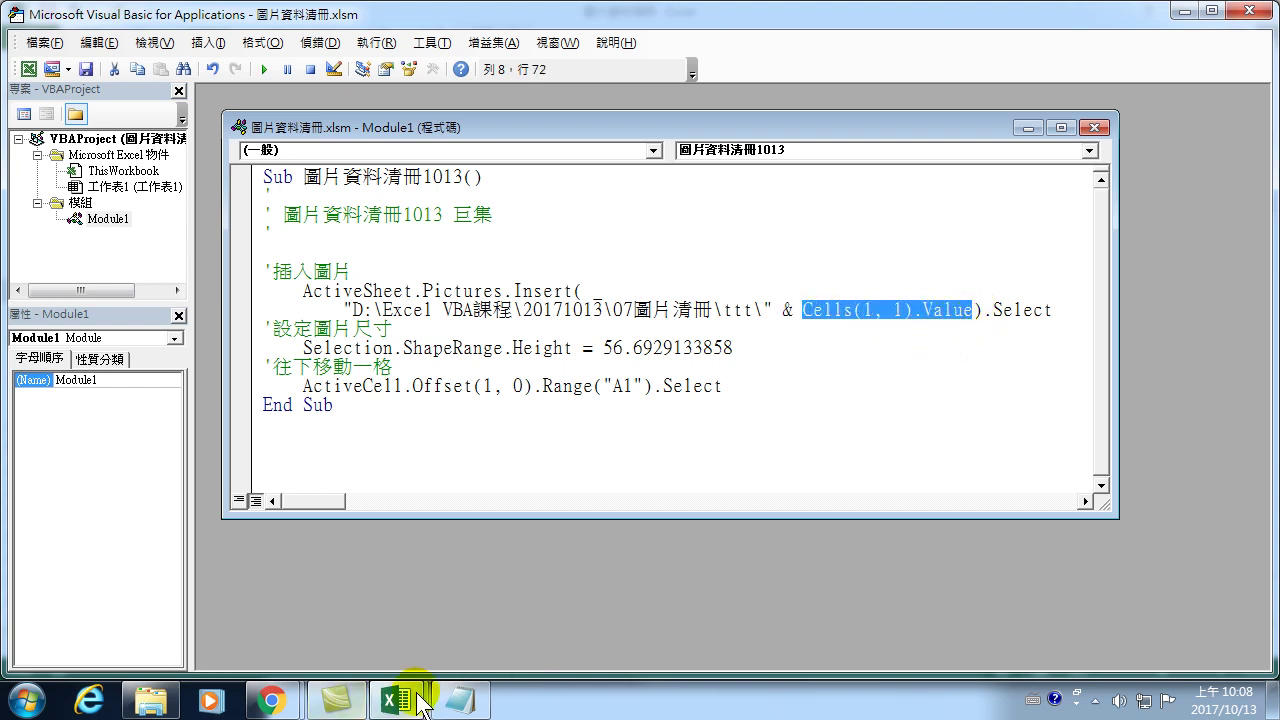
{"action": "mouse_move", "coordinate": [405, 700]}
{"action": "left_click", "coordinate": [314, 620]}
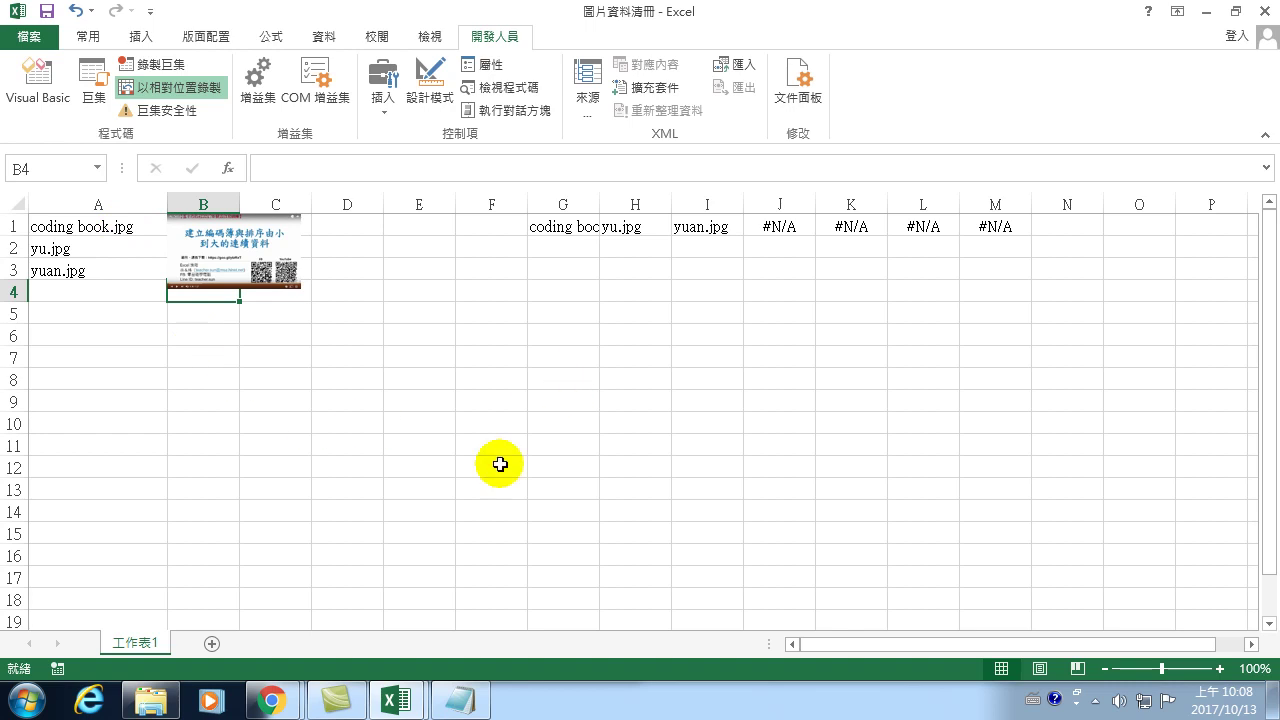
- Delete the earlier test picture, restore the editor beside the sheet, and select B1
{"action": "left_click", "coordinate": [229, 285]}
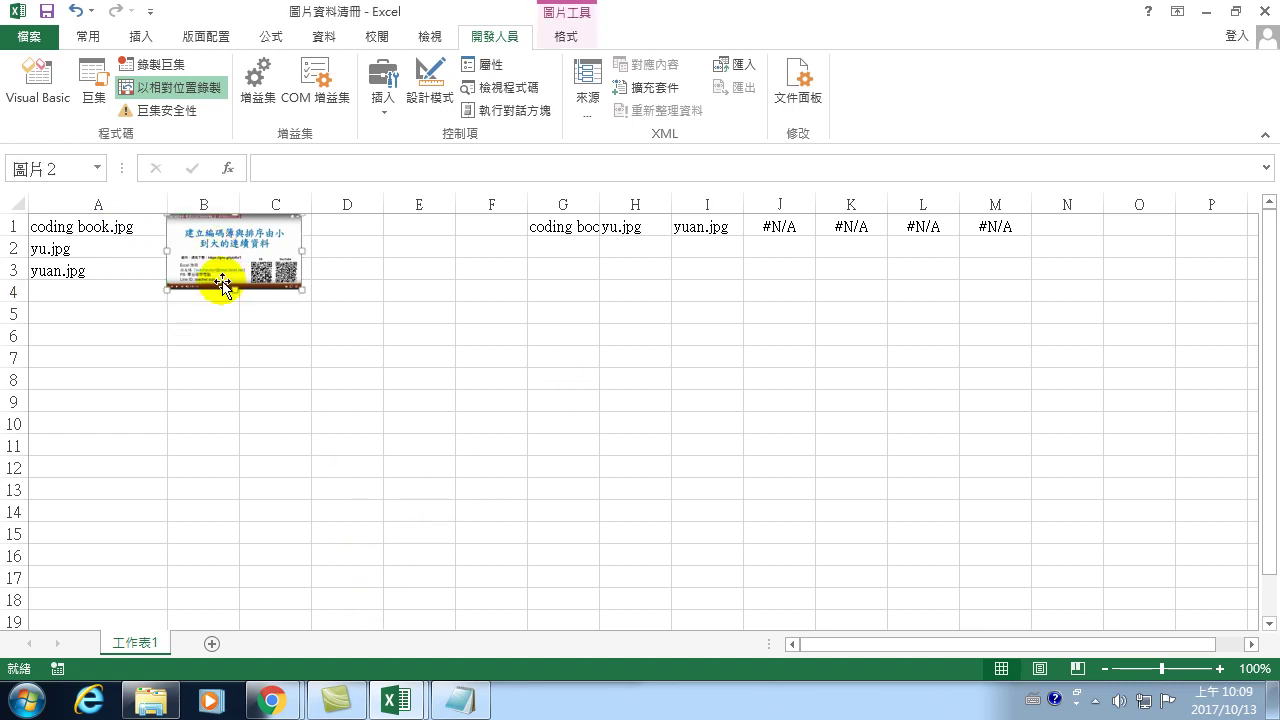
{"action": "key", "text": "Delete"}
{"action": "left_click", "coordinate": [405, 700]}
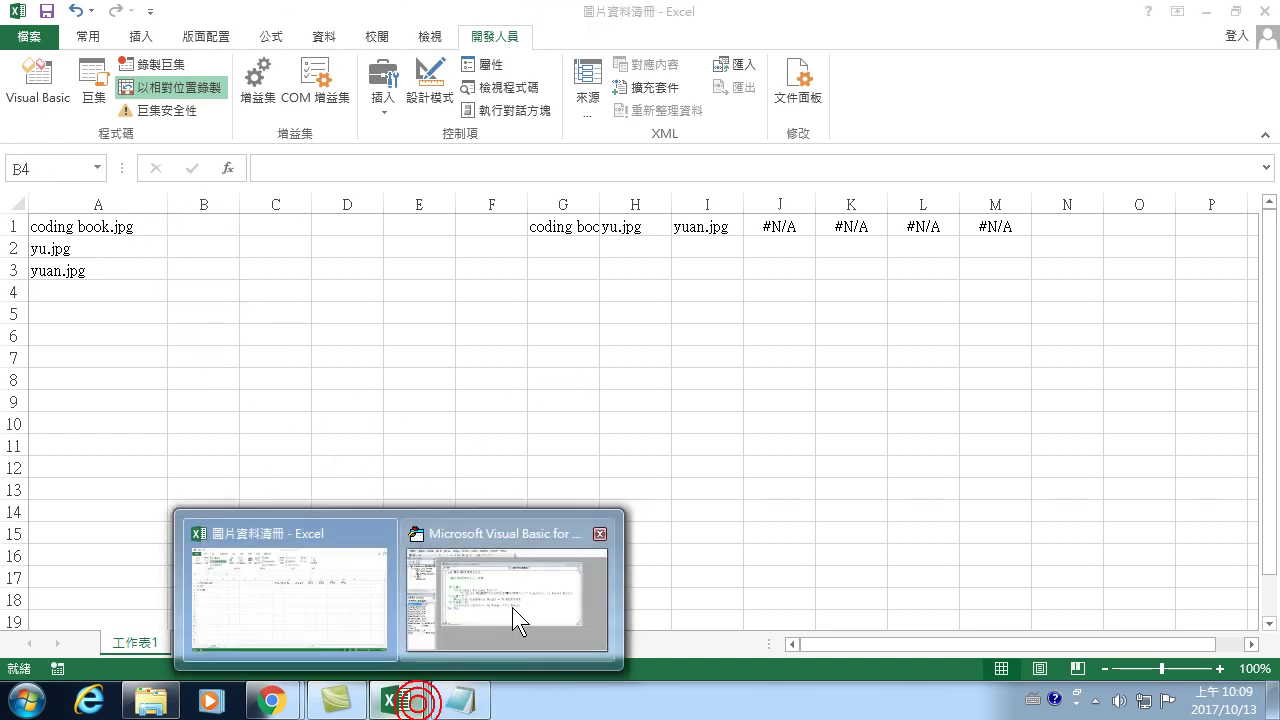
{"action": "left_click", "coordinate": [512, 607]}
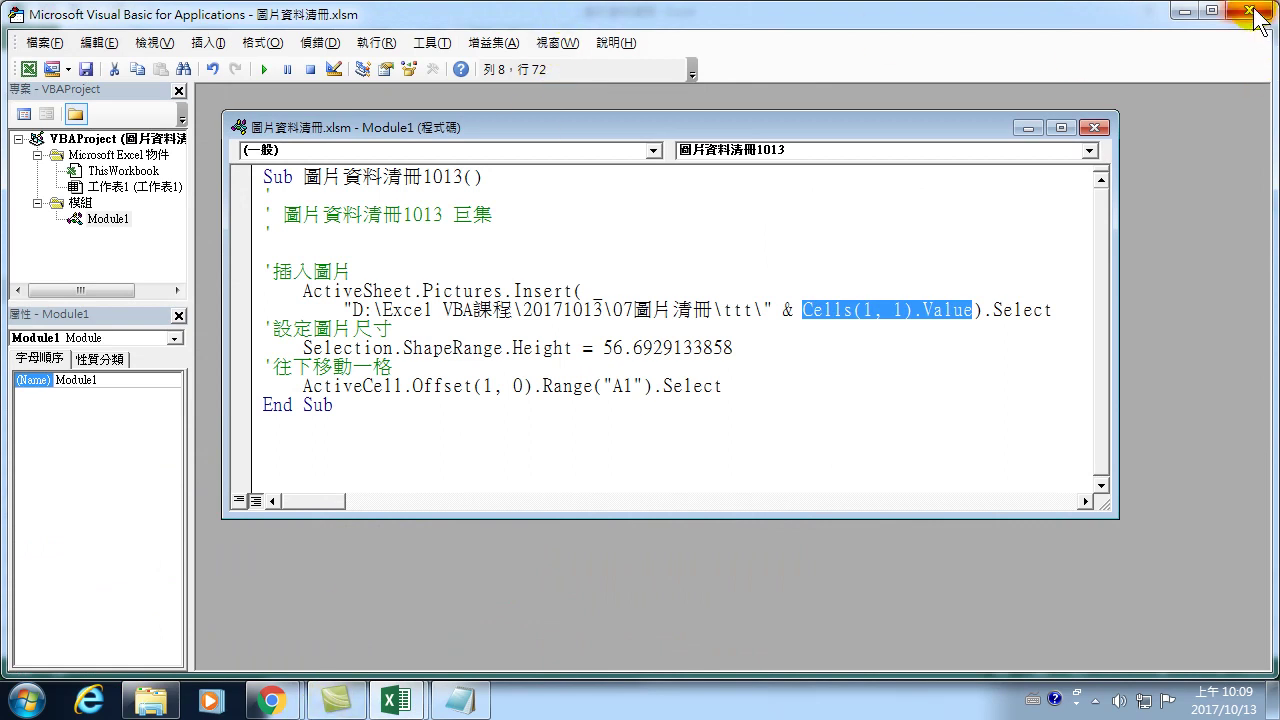
{"action": "double_click", "coordinate": [598, 25]}
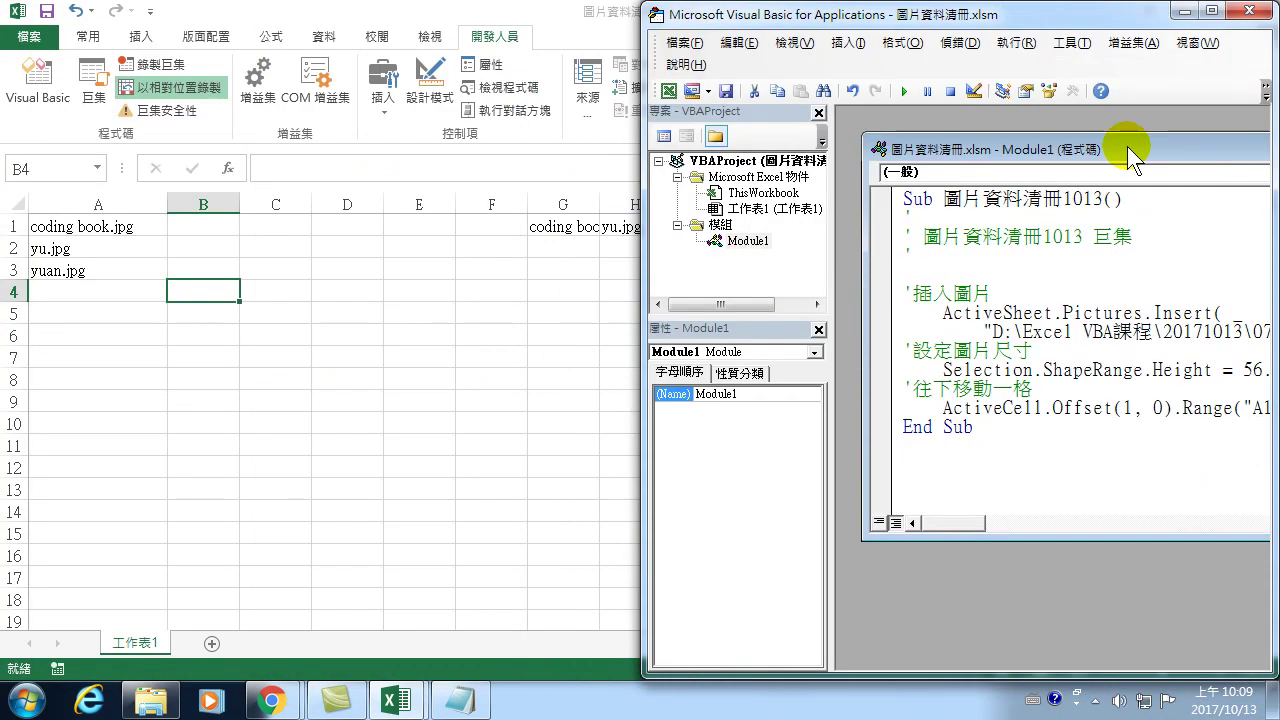
{"action": "left_click", "coordinate": [190, 224]}
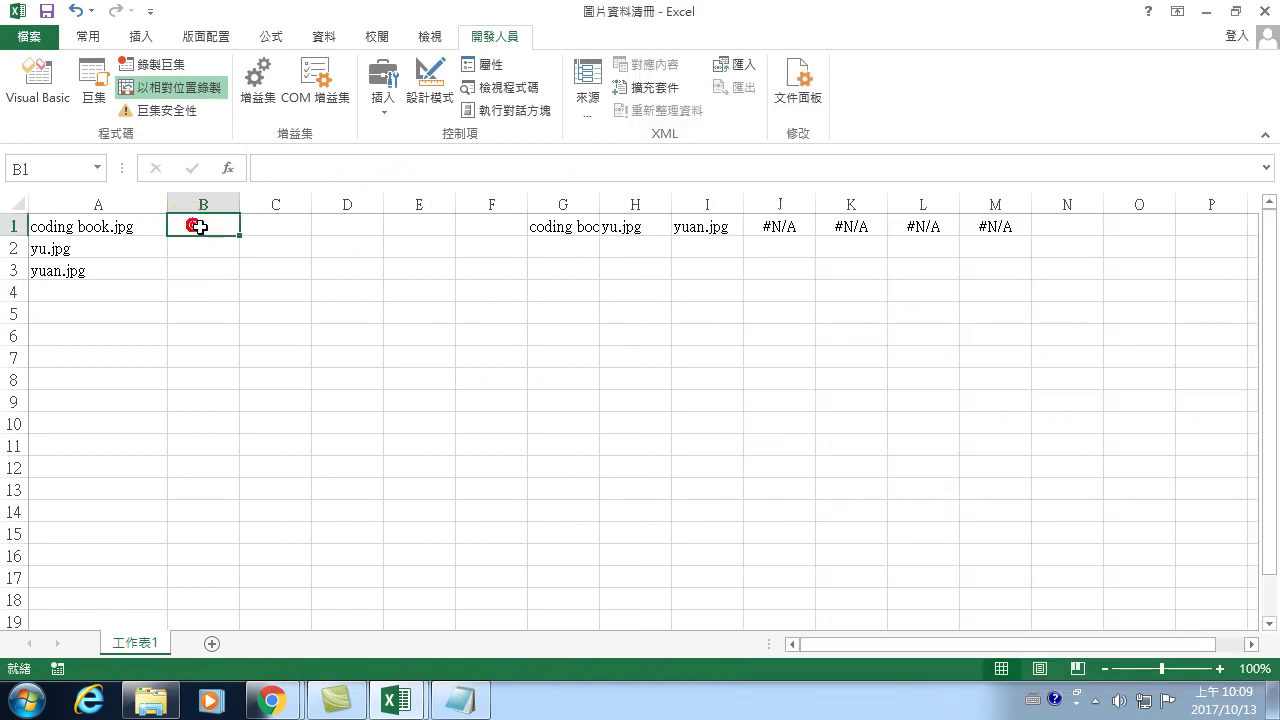
- Place Excel beside the editor and run the macro to insert the picture
{"action": "double_click", "coordinate": [548, 15]}
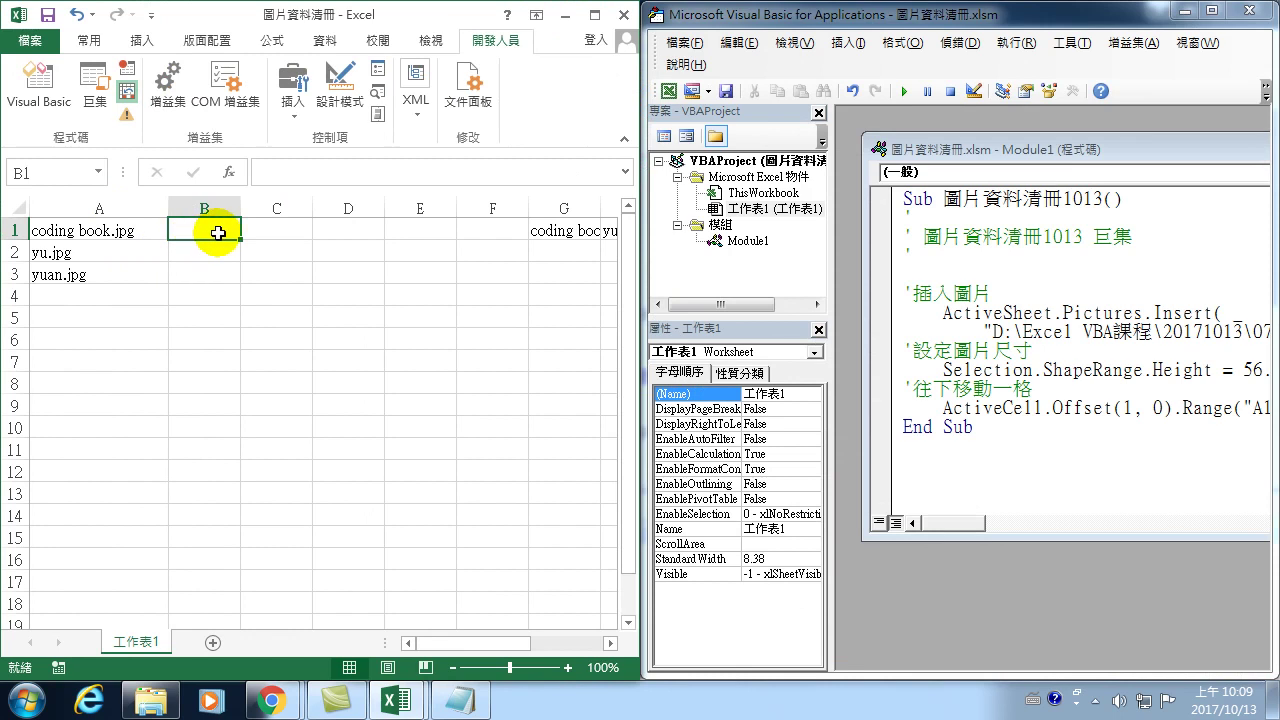
{"action": "left_click", "coordinate": [1010, 150]}
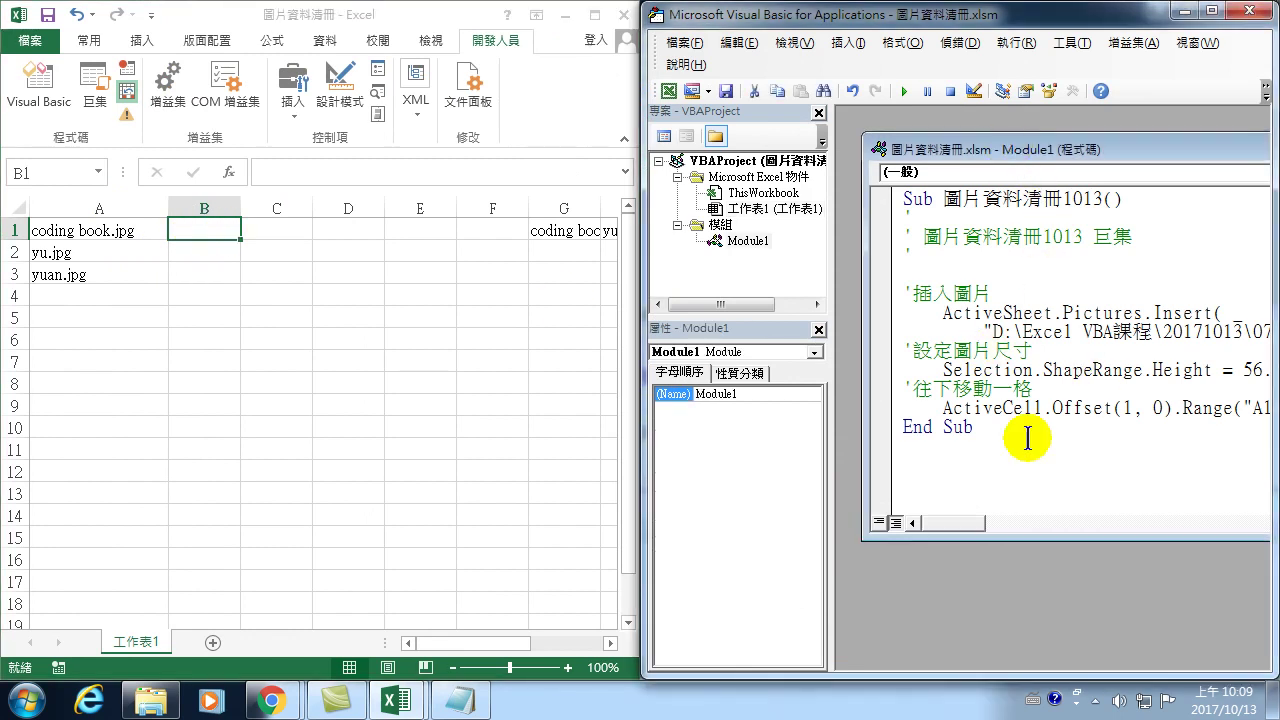
{"action": "left_click_drag", "start_coordinate": [962, 525], "coordinate": [995, 525]}
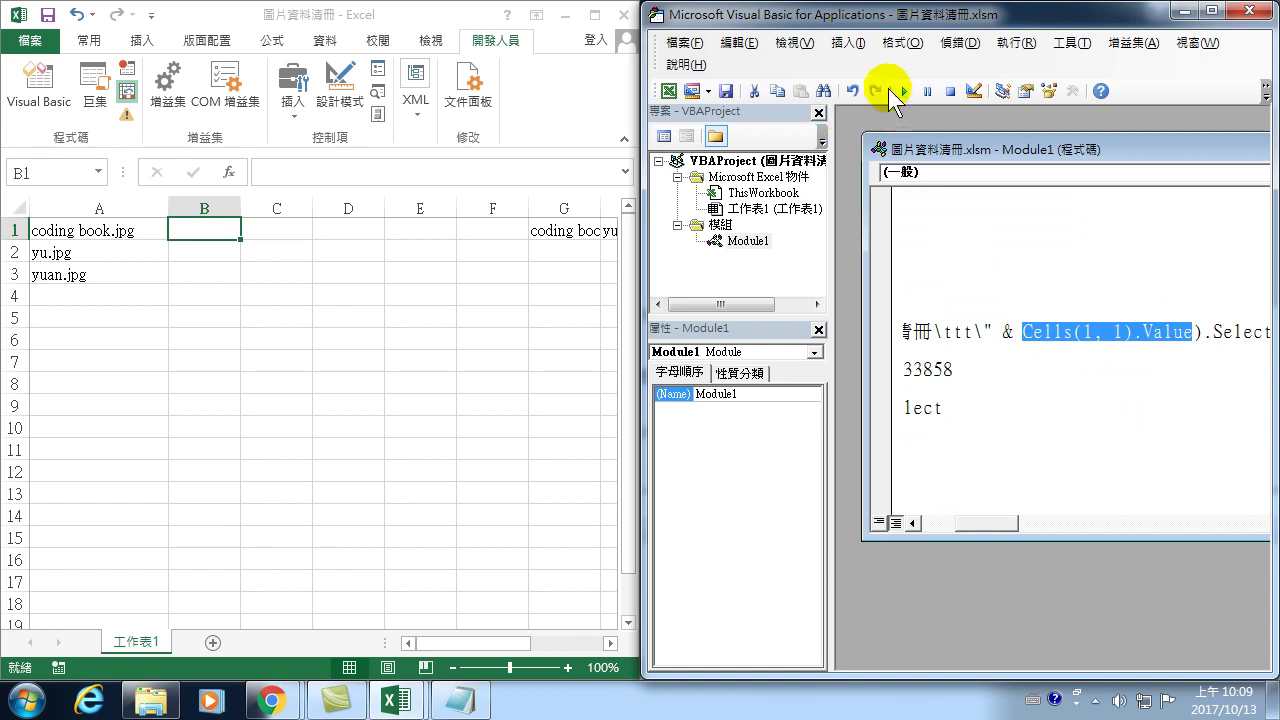
{"action": "left_click", "coordinate": [903, 91]}
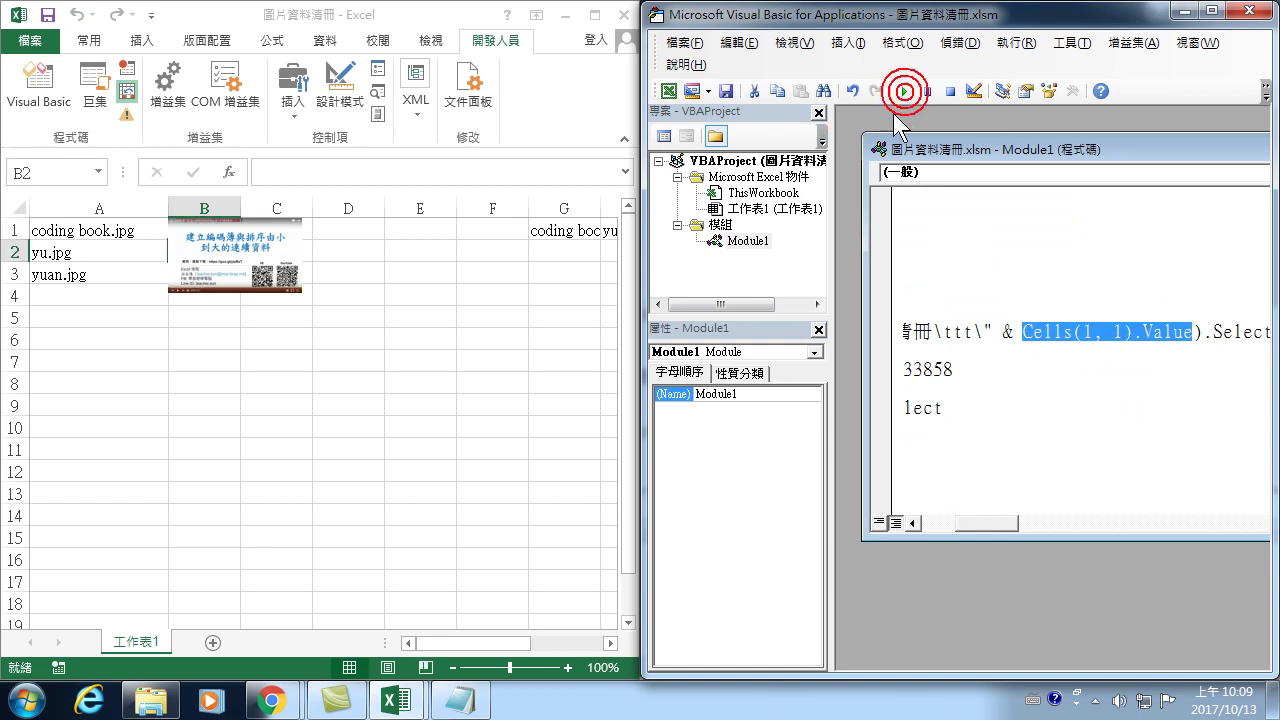
- Delete the inserted picture, select B1, rerun the macro, and maximize the editor
{"action": "left_click", "coordinate": [208, 250]}
{"action": "left_click", "coordinate": [175, 251]}
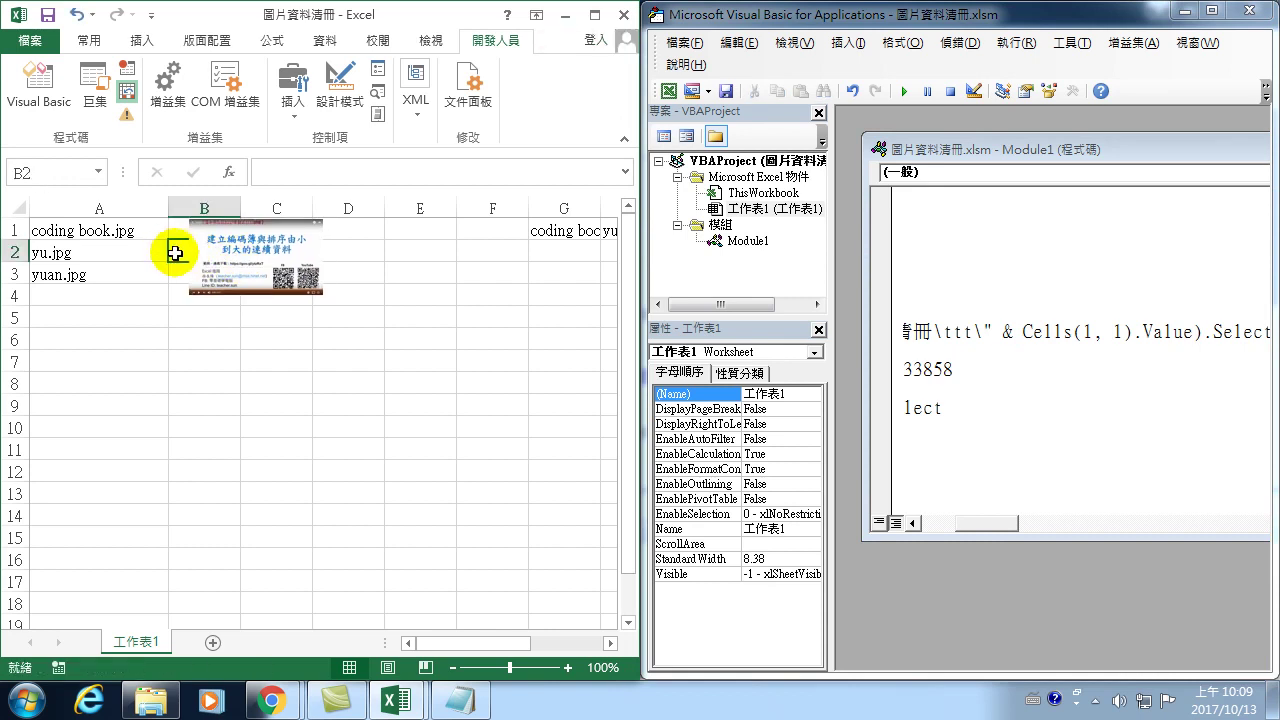
{"action": "left_click_drag", "start_coordinate": [217, 258], "coordinate": [197, 258]}
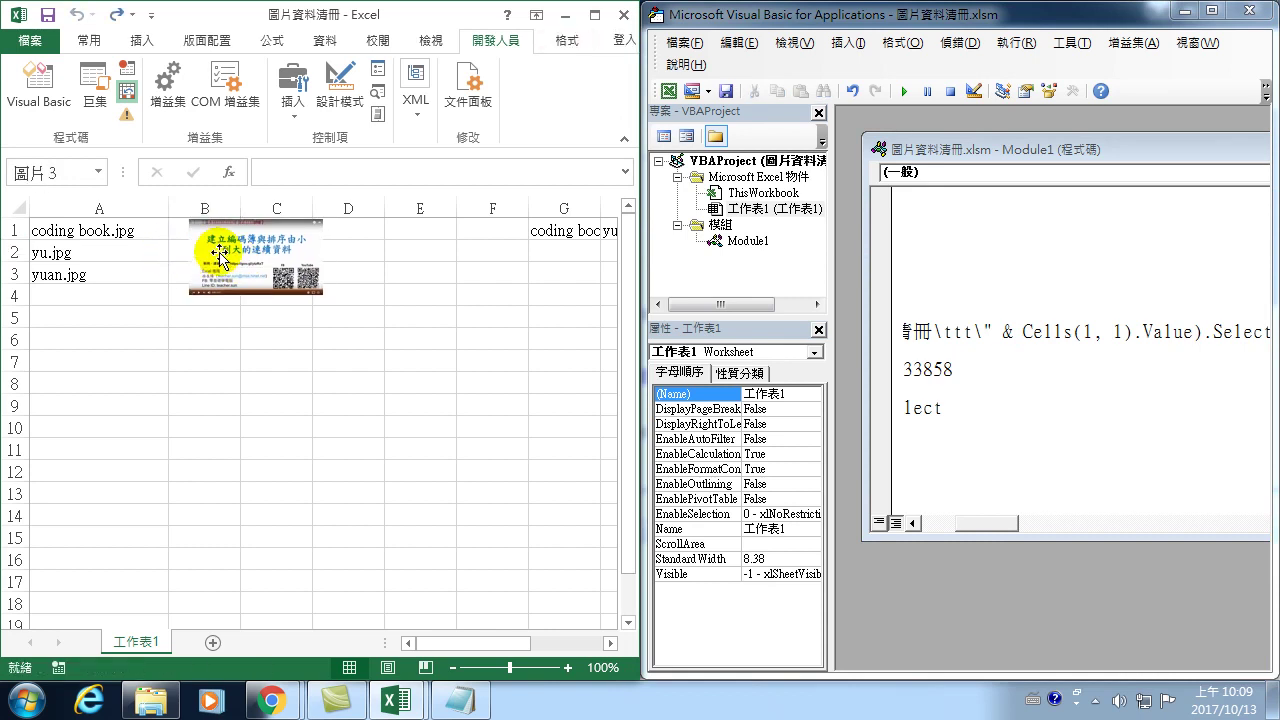
{"action": "key", "text": "Delete"}
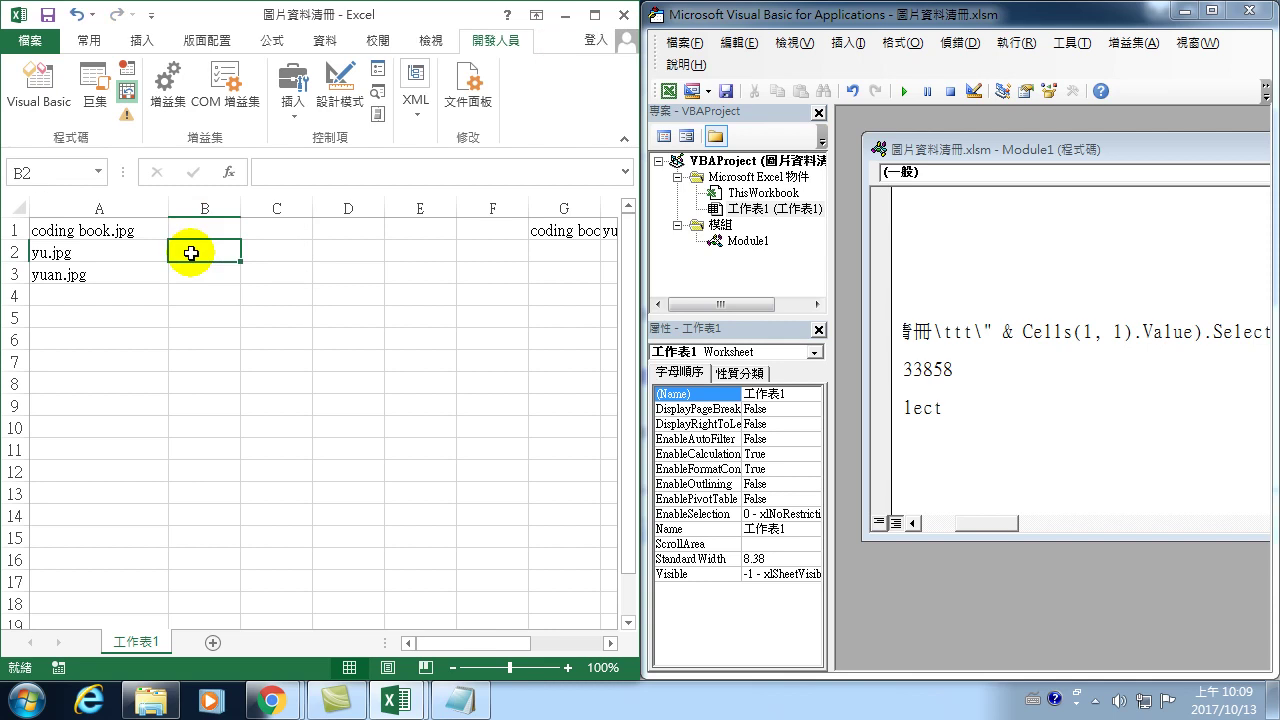
{"action": "left_click", "coordinate": [208, 228]}
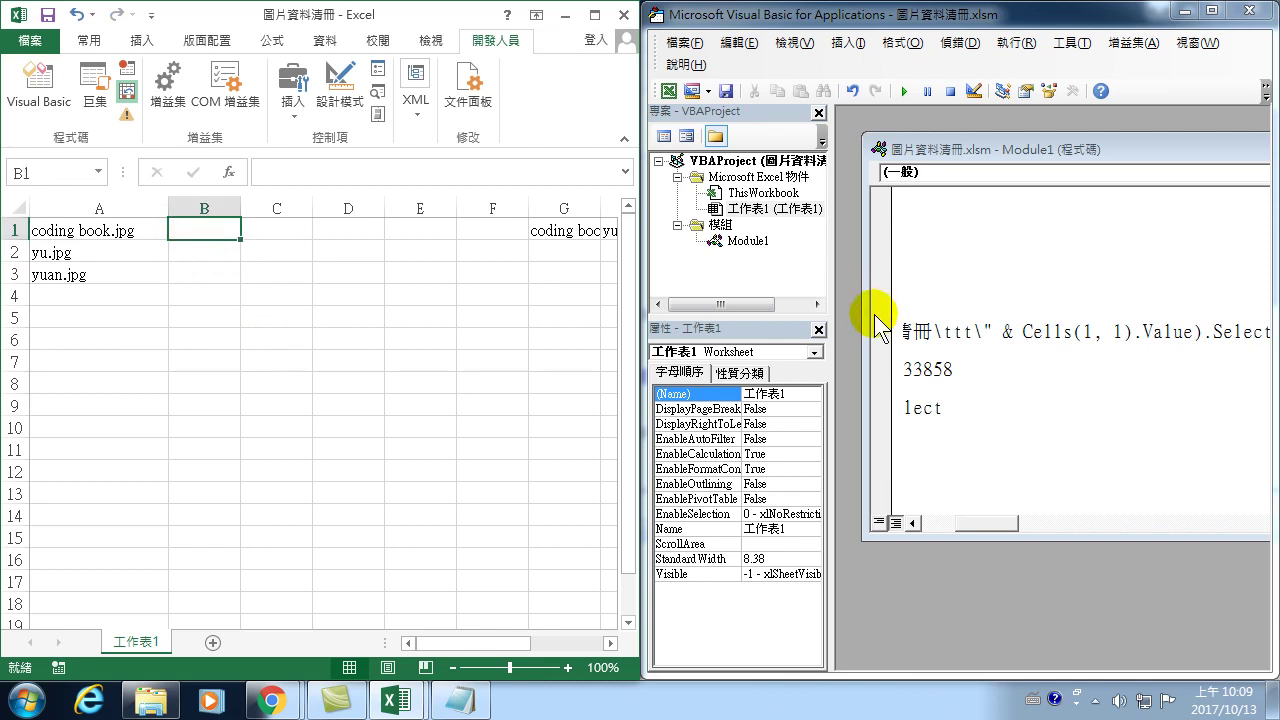
{"action": "left_click", "coordinate": [1015, 150]}
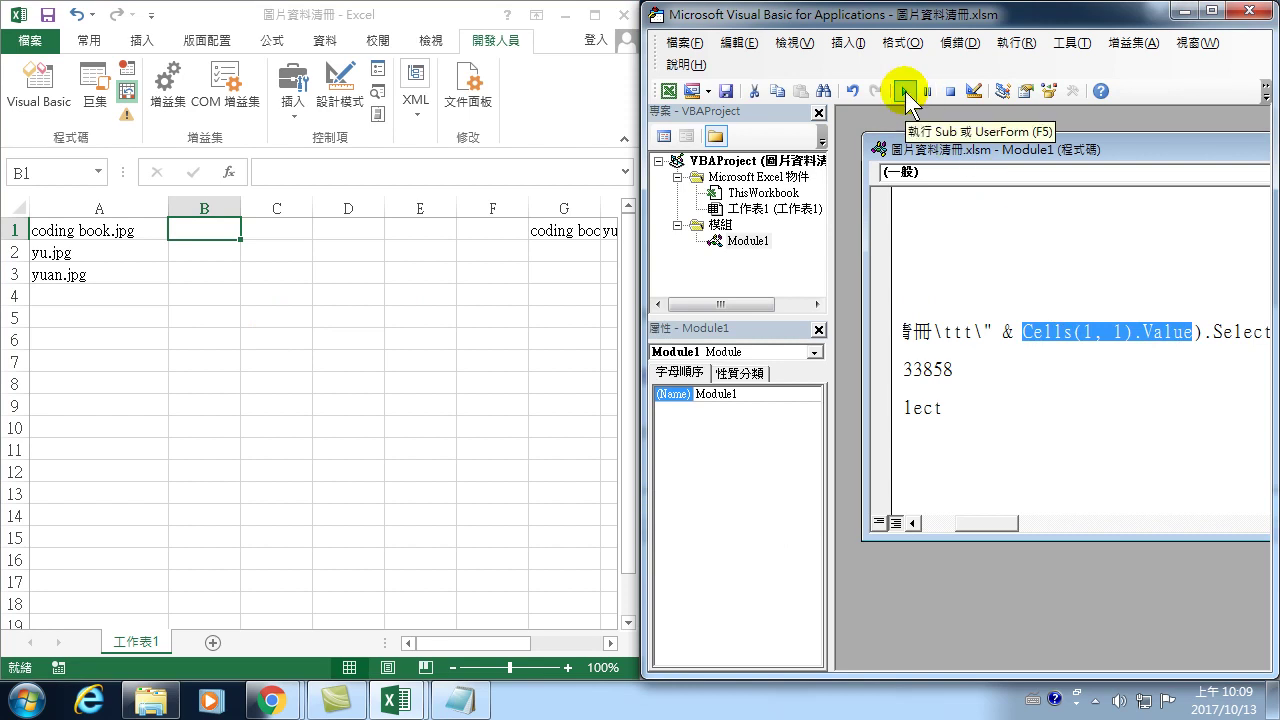
{"action": "left_click", "coordinate": [904, 91]}
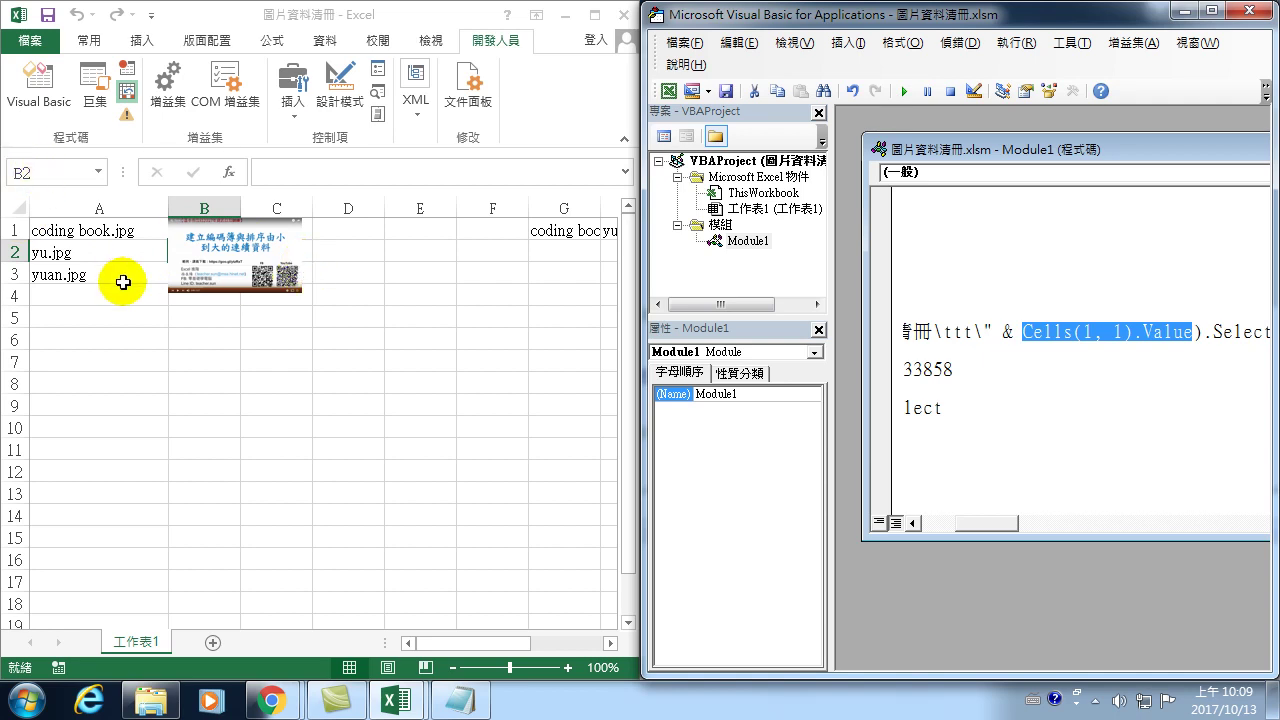
{"action": "left_click", "coordinate": [1212, 12]}
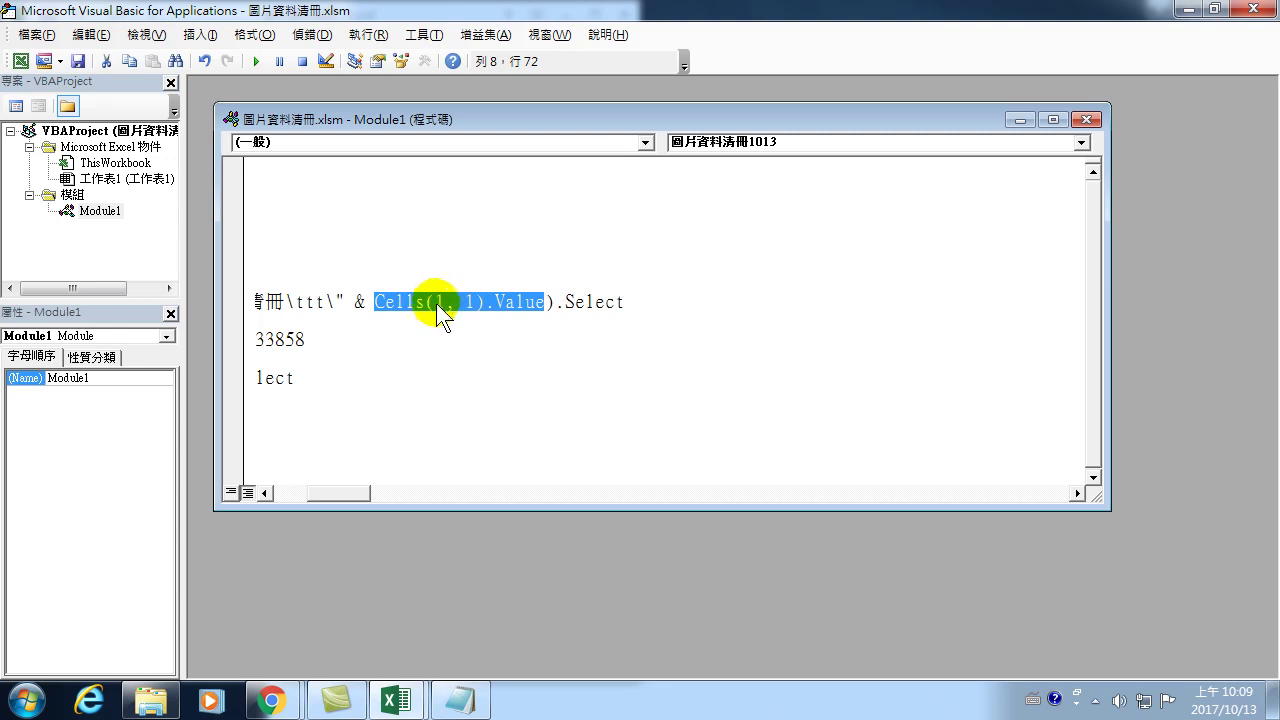
- Change Cells(1, 1) to Cells(i, 1) and add For i = 1 To 3 Step 1 above the insert code
{"action": "left_click", "coordinate": [622, 316]}
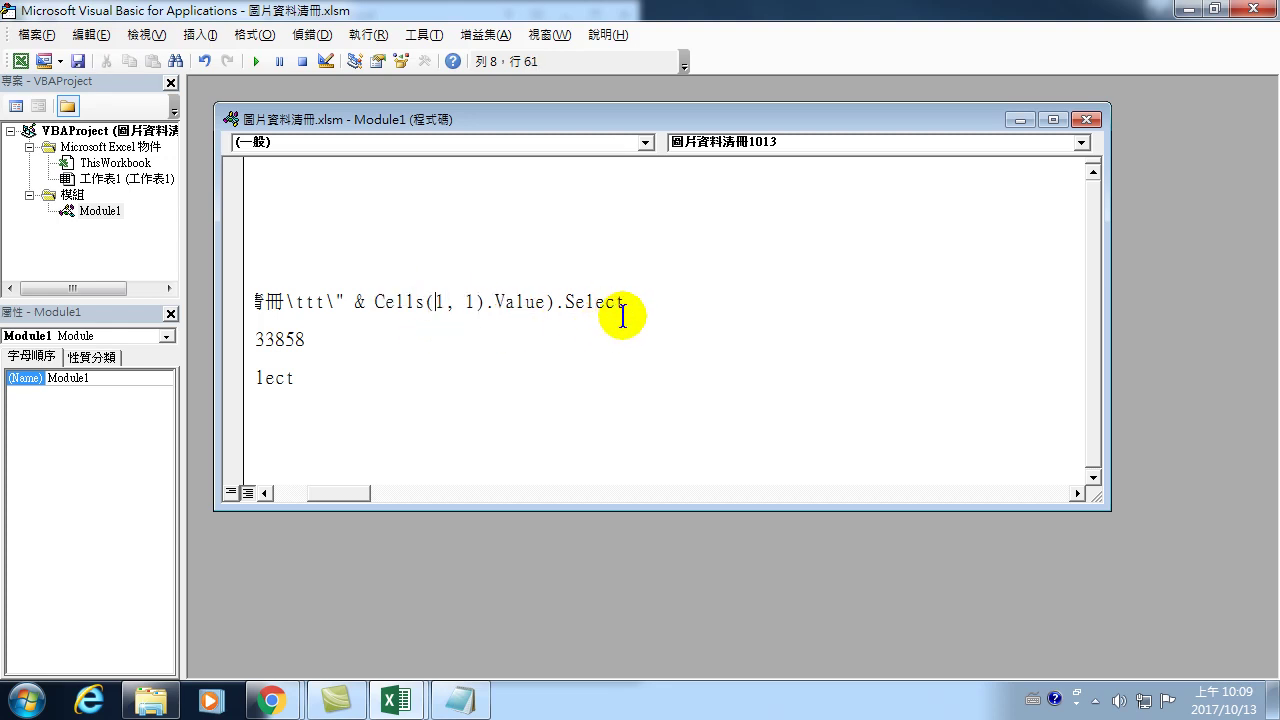
{"action": "key", "text": "Delete"}
{"action": "type", "text": "i"}
{"action": "key", "text": "ctrl+Home"}
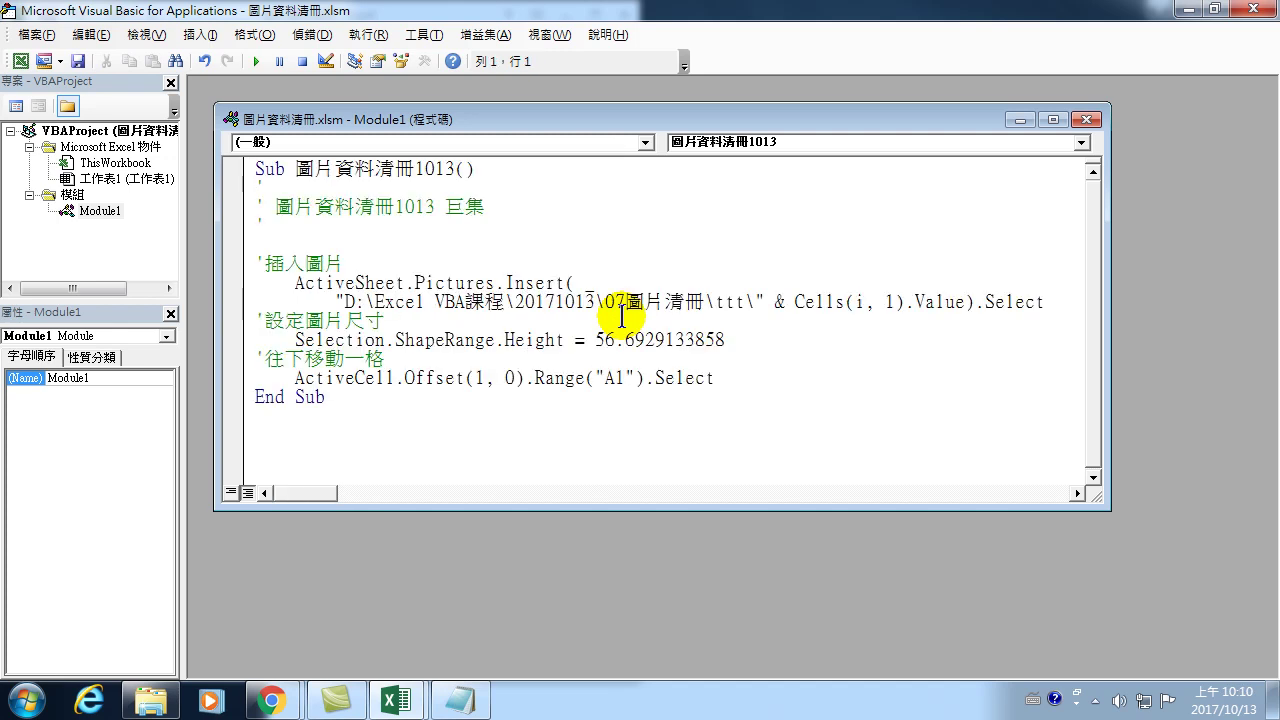
{"action": "left_click", "coordinate": [297, 242]}
{"action": "type", "text": "for i = "}
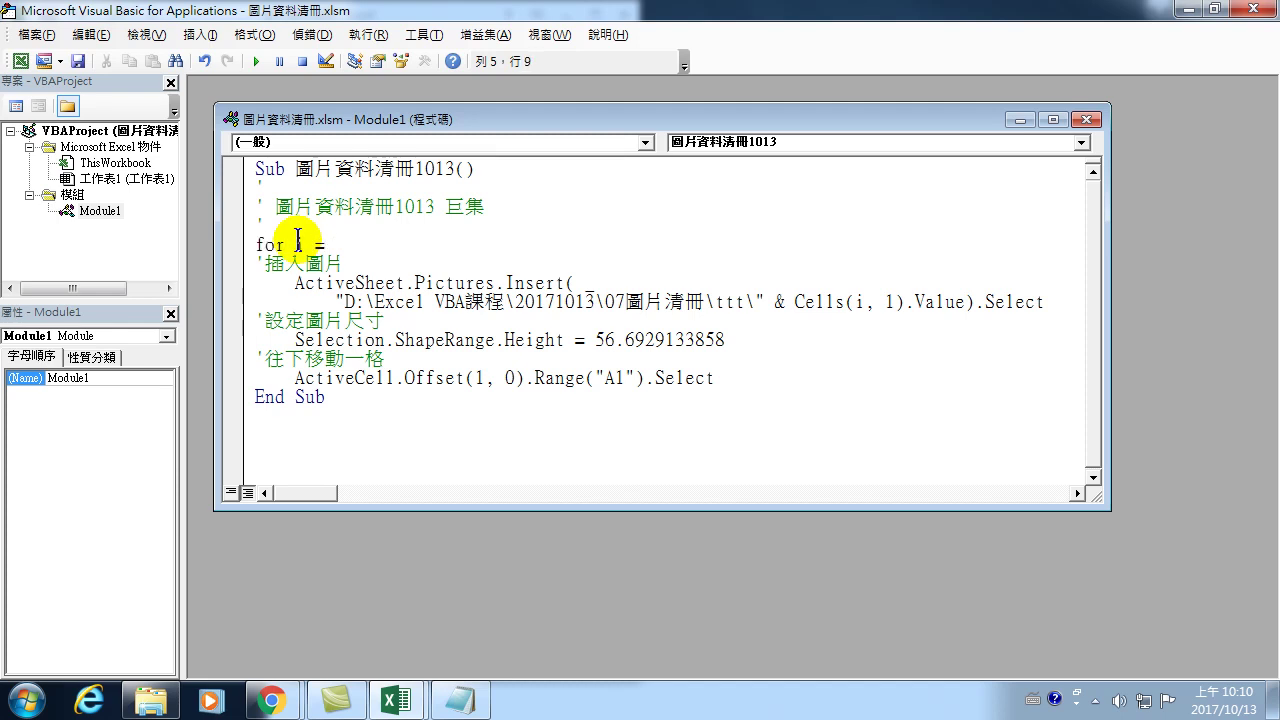
{"action": "type", "text": "1 to"}
{"action": "type", "text": "3 step 1"}
{"action": "left_click", "coordinate": [729, 271]}
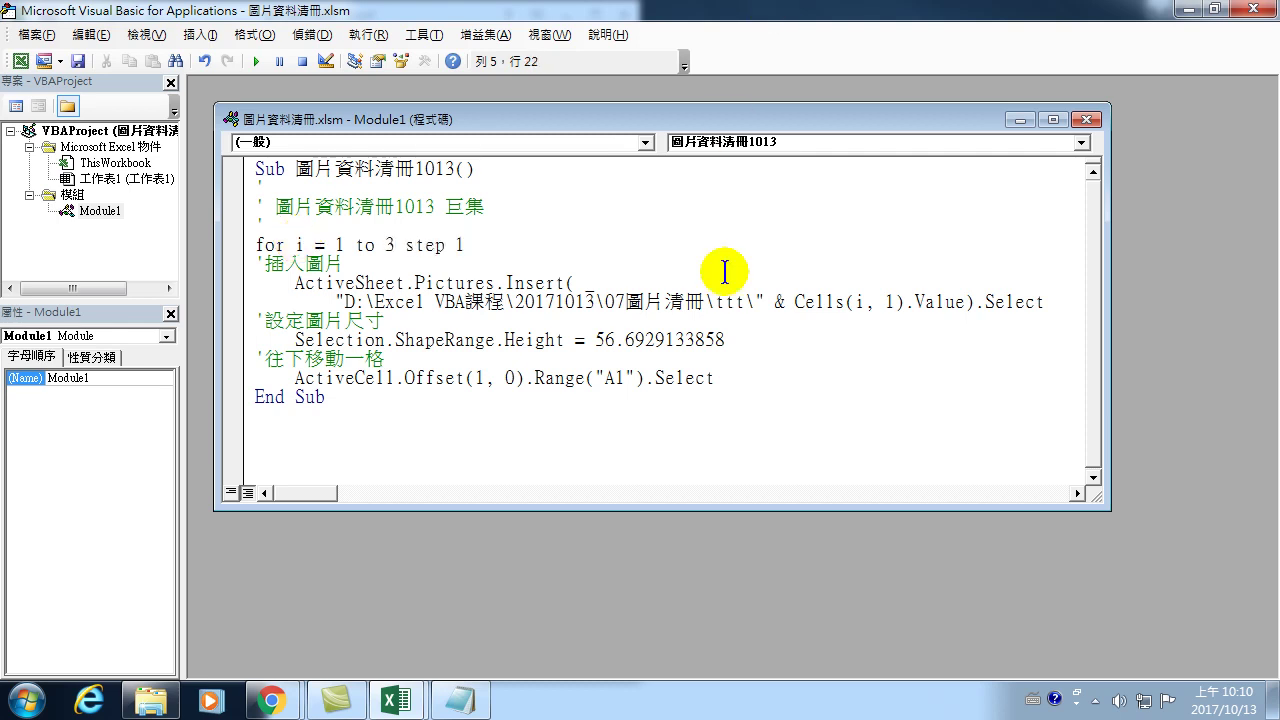
- Add Next i before End Sub and a Chinese 重複執行 comment, then close the editor
{"action": "left_click", "coordinate": [727, 378]}
{"action": "key", "text": "Return"}
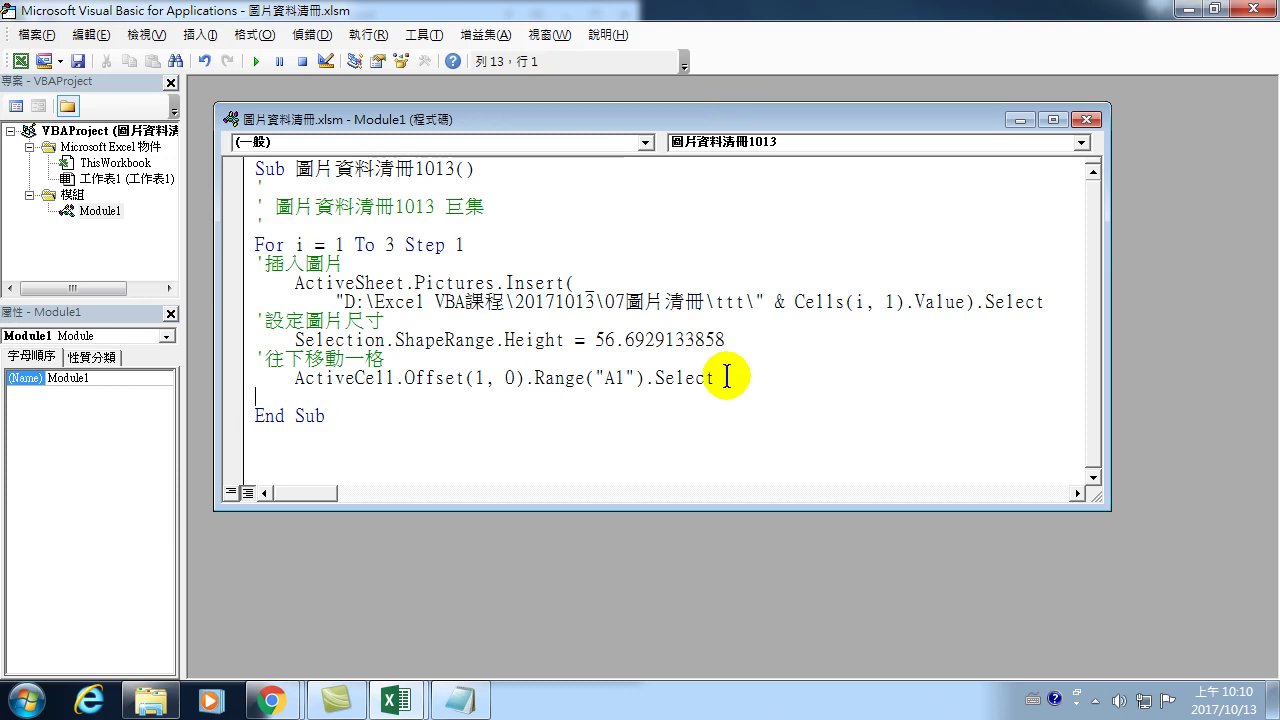
{"action": "type", "text": "next i"}
{"action": "left_click", "coordinate": [308, 226]}
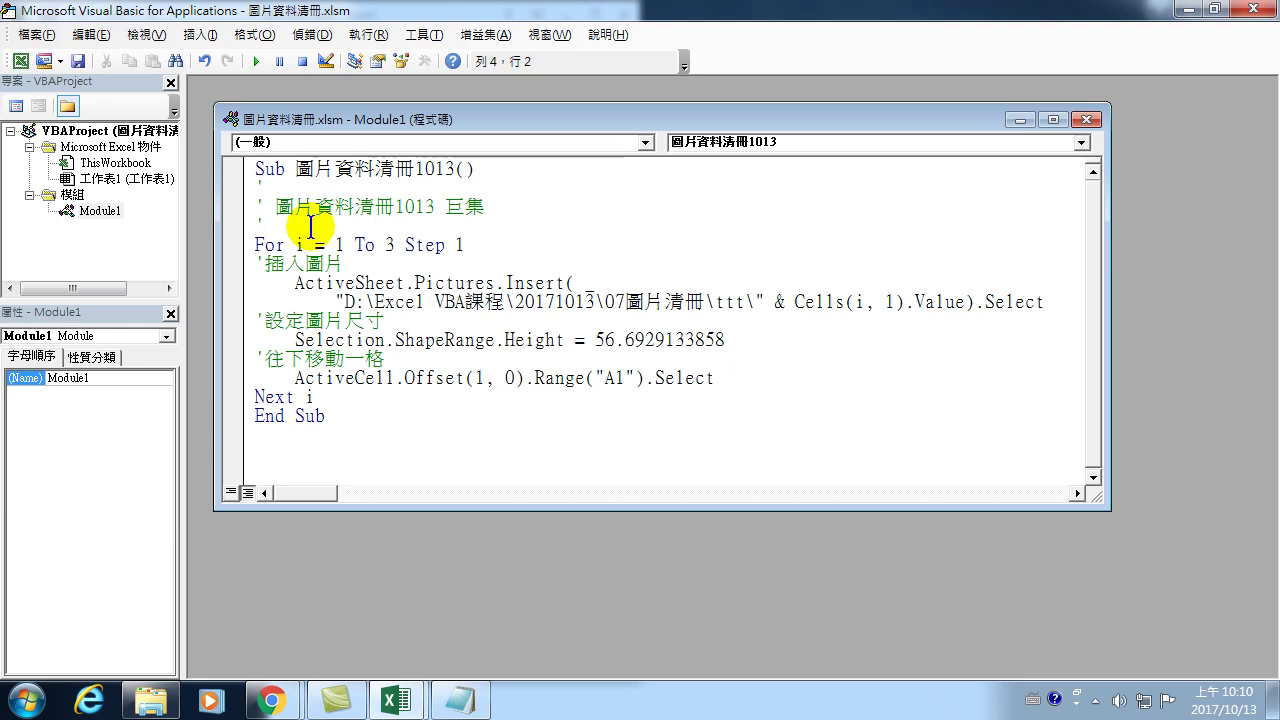
{"action": "key", "text": "ctrl+space"}
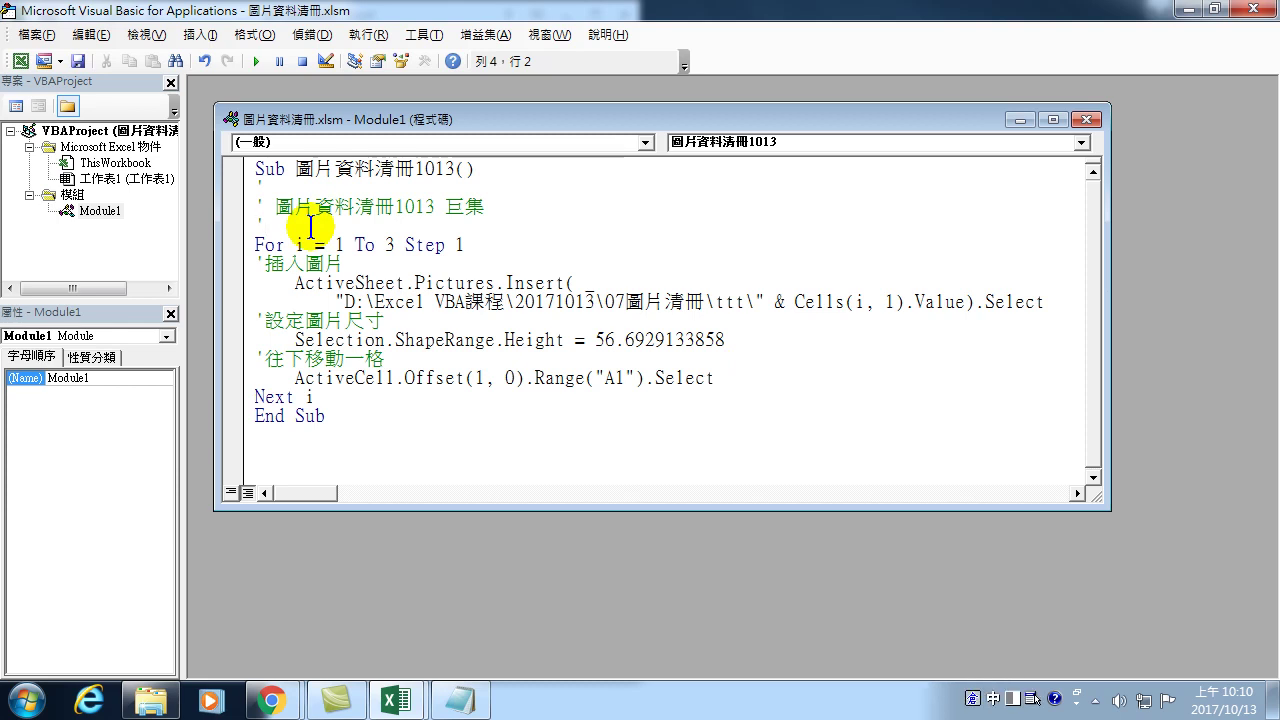
{"action": "type", "text": "重複"}
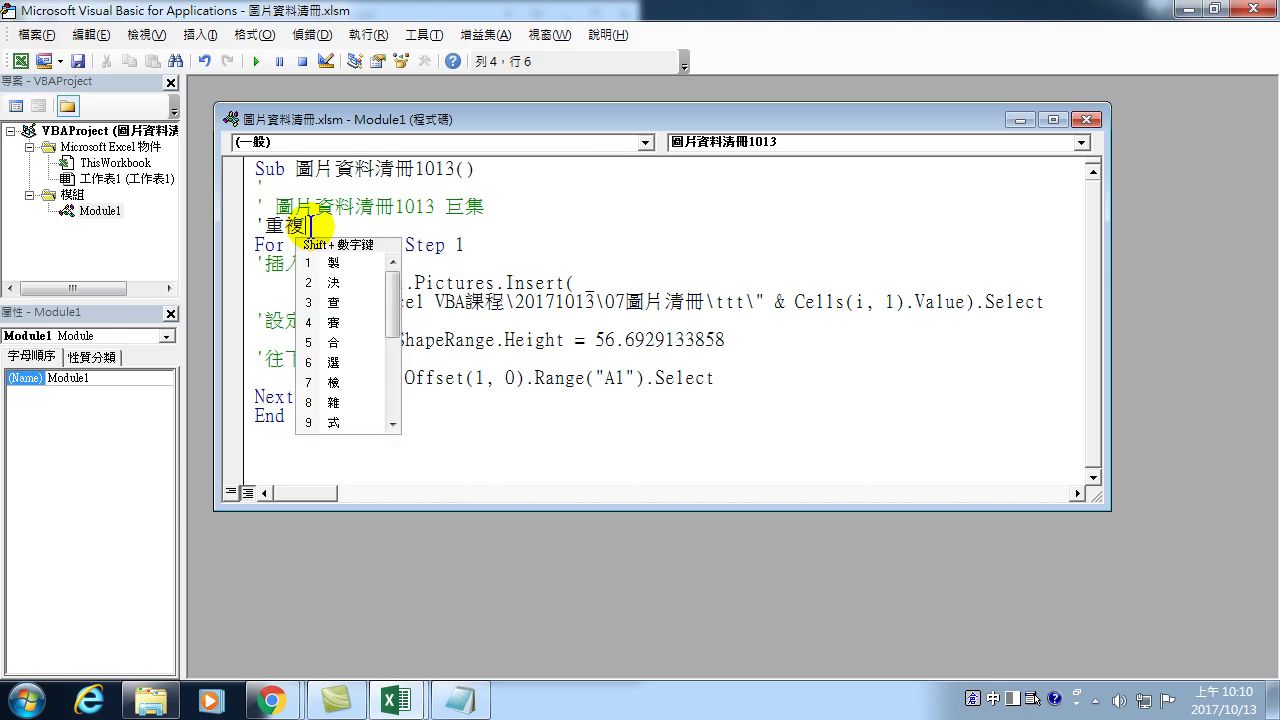
{"action": "type", "text": "製"}
{"action": "type", "text": "行"}
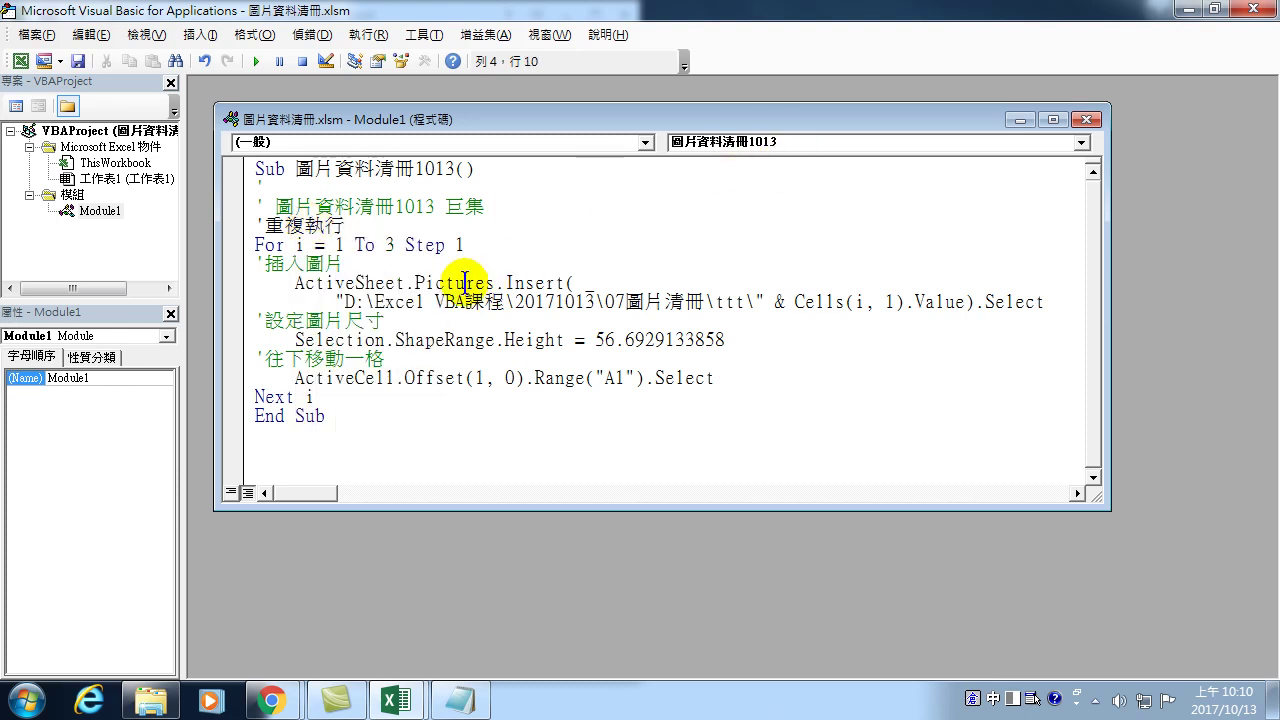
{"action": "left_click", "coordinate": [1262, 10]}
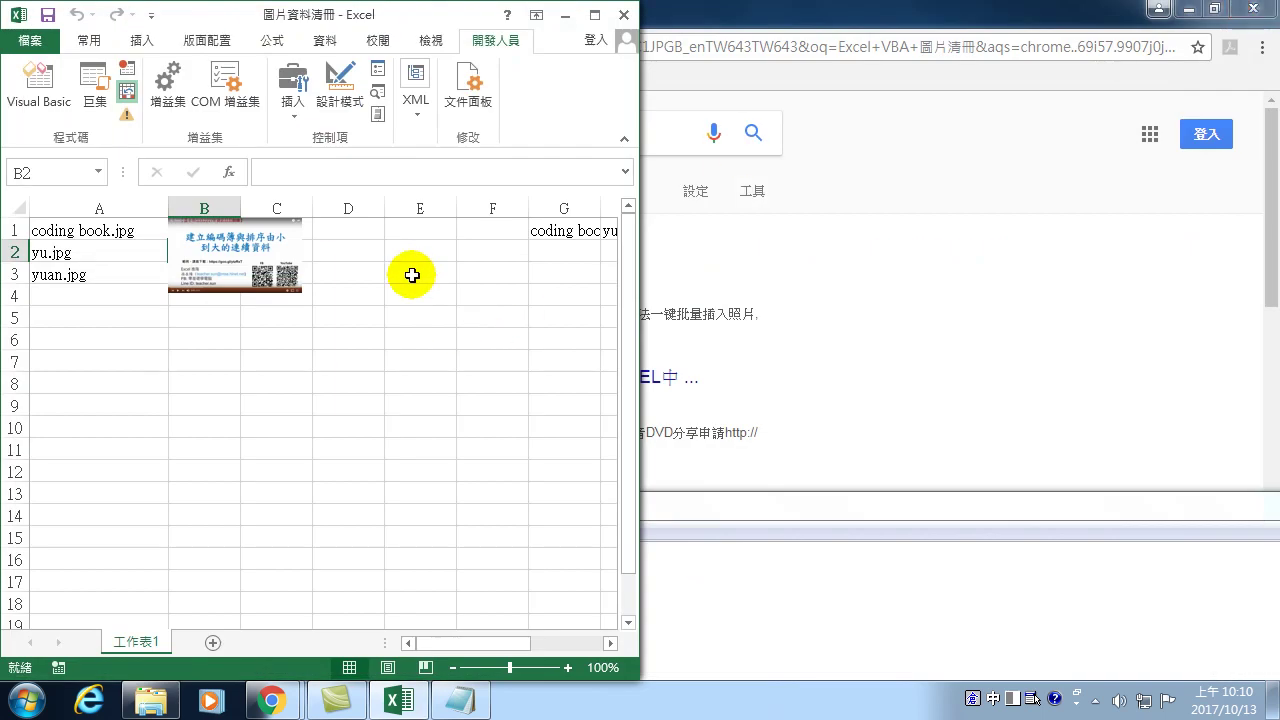
- Maximize Excel, delete the picture in B2, and make rows 1–3 56.25 high
{"action": "left_click", "coordinate": [586, 23]}
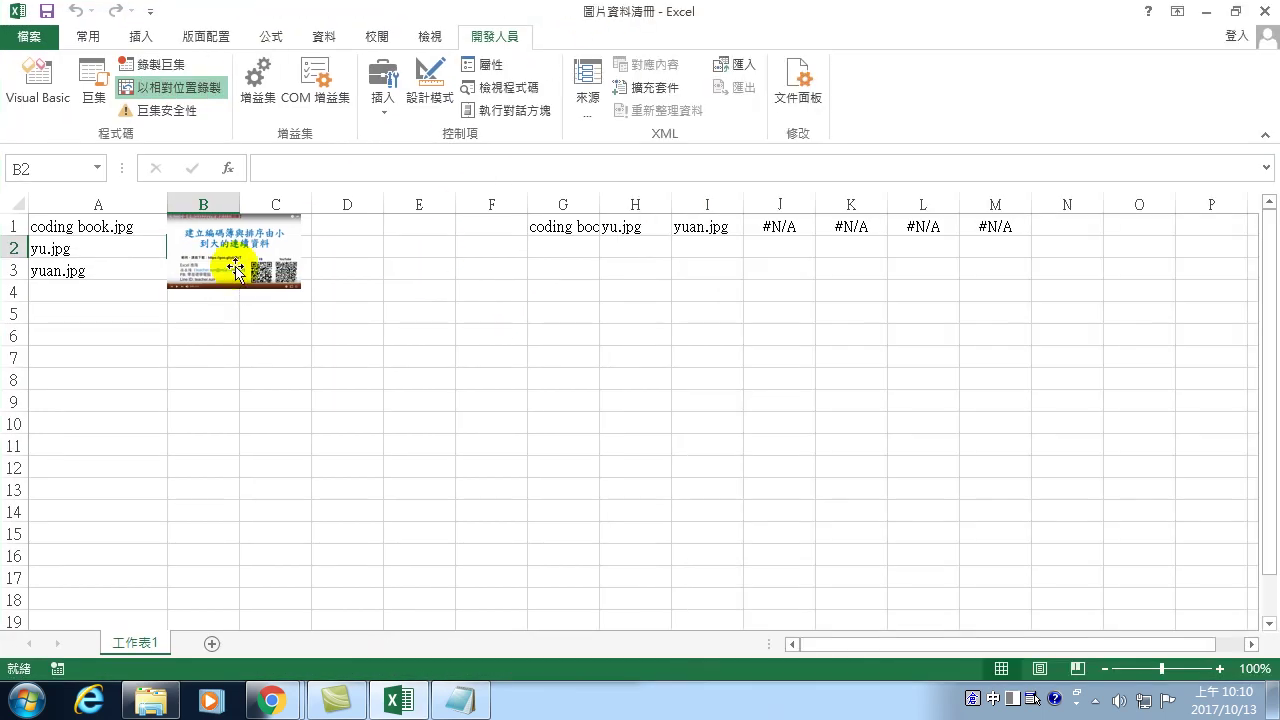
{"action": "left_click", "coordinate": [226, 258]}
{"action": "key", "text": "Delete"}
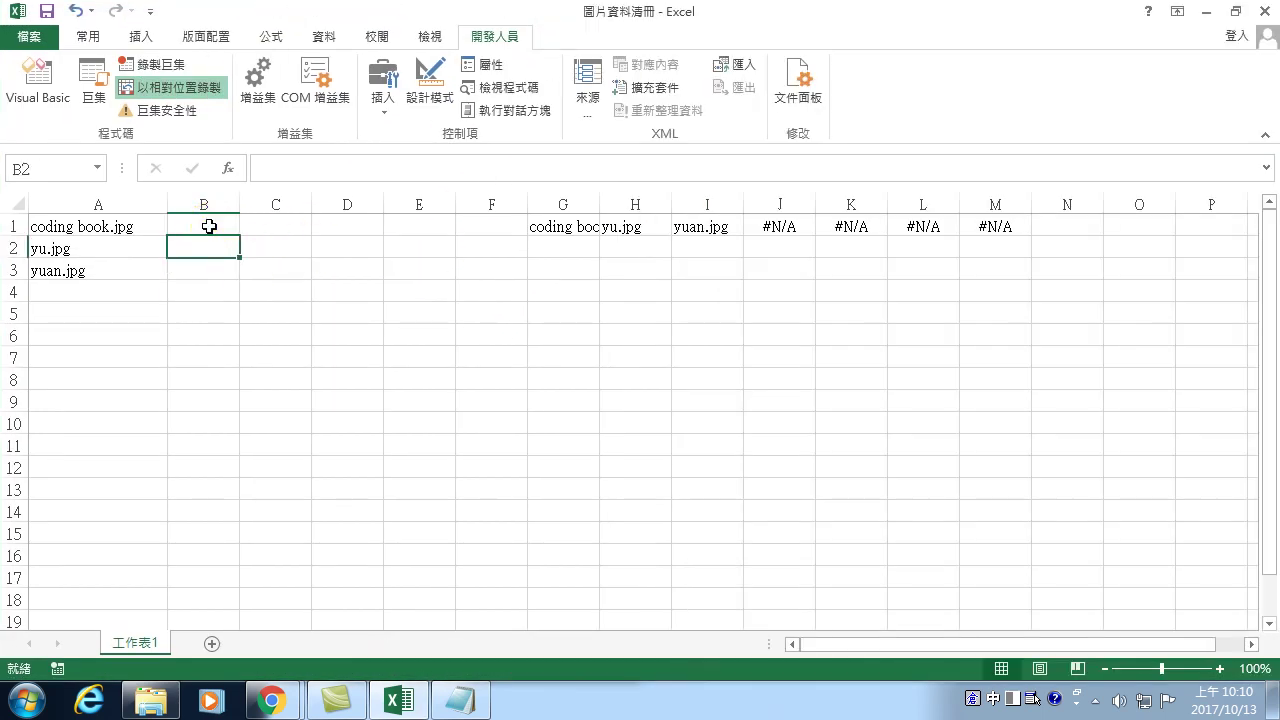
{"action": "left_click_drag", "start_coordinate": [17, 224], "coordinate": [17, 290]}
{"action": "left_click", "coordinate": [192, 236]}
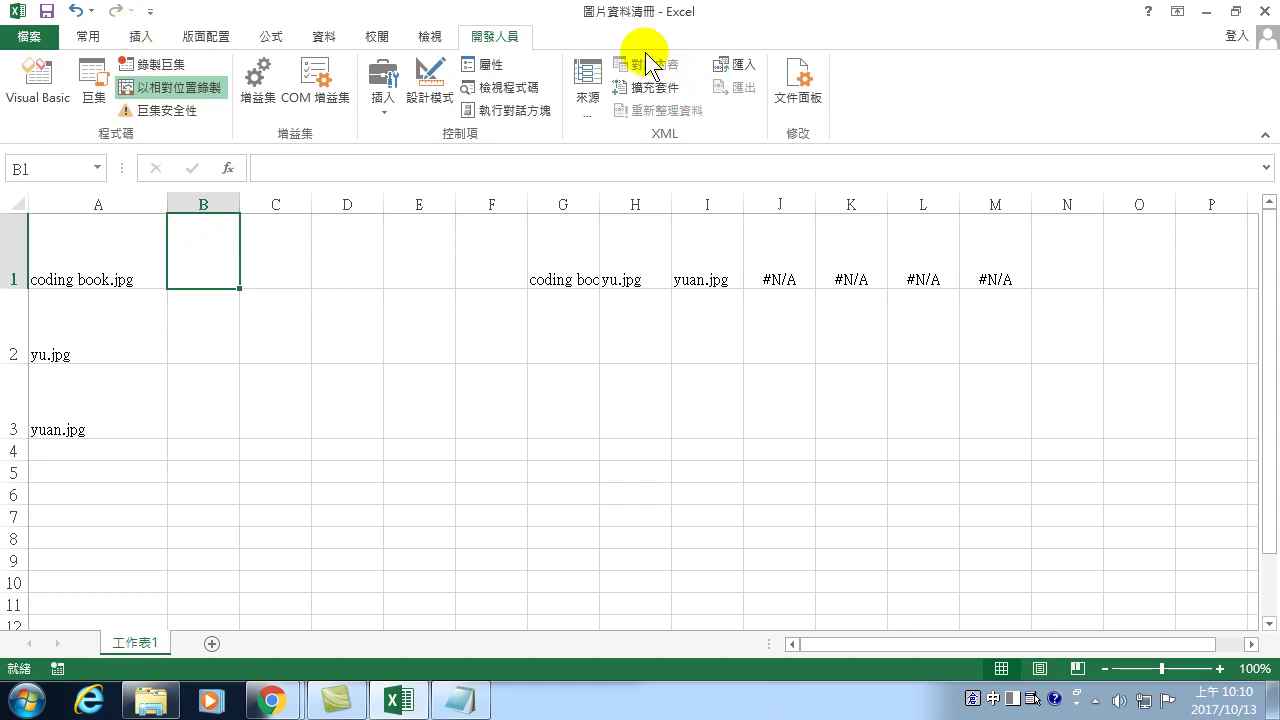
- Run the 圖片資料清冊1013 macro from the Developer Macros list
{"action": "left_click", "coordinate": [90, 85]}
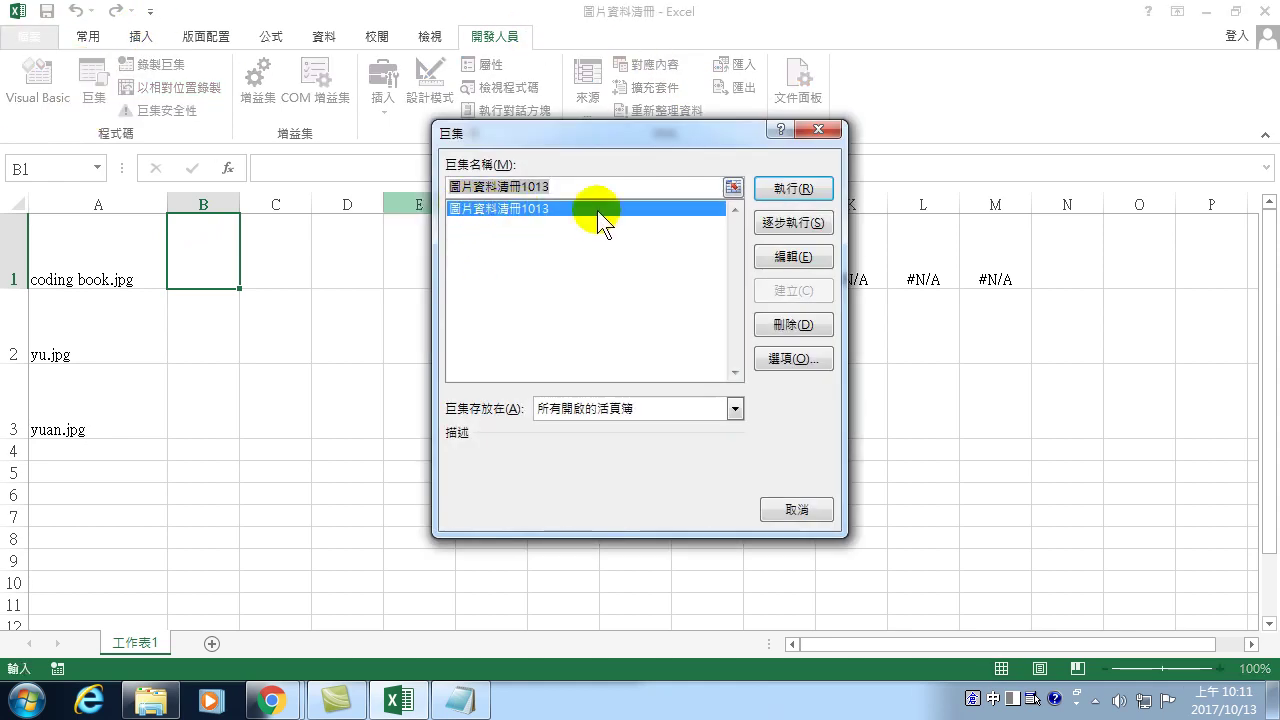
{"action": "left_click", "coordinate": [775, 189]}
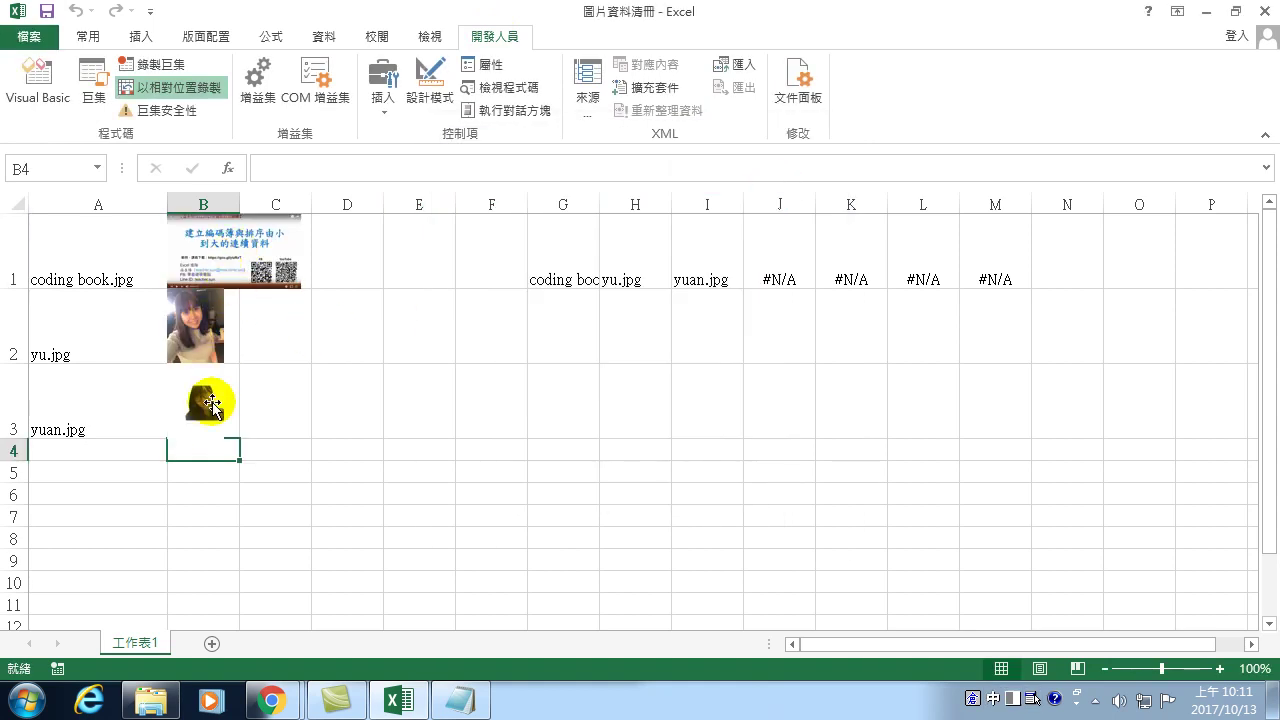